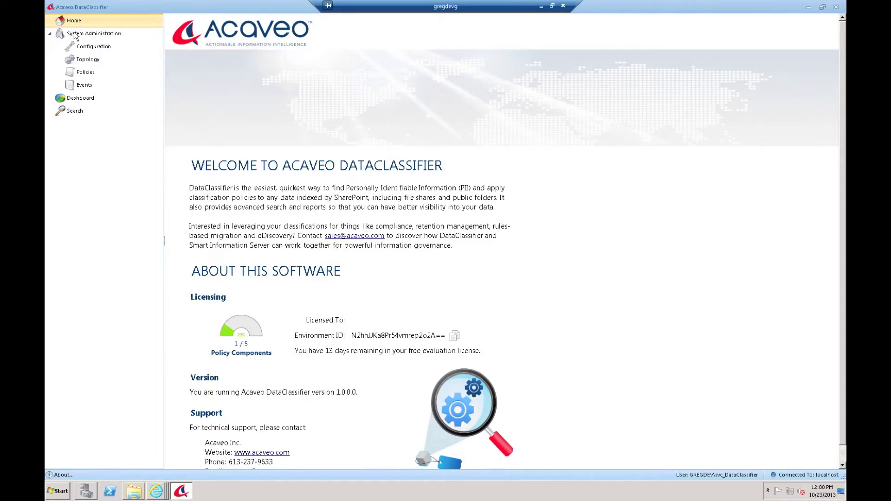
# Open the Search page from the navigation tree and select the Query box
pyautogui.click(72, 113)
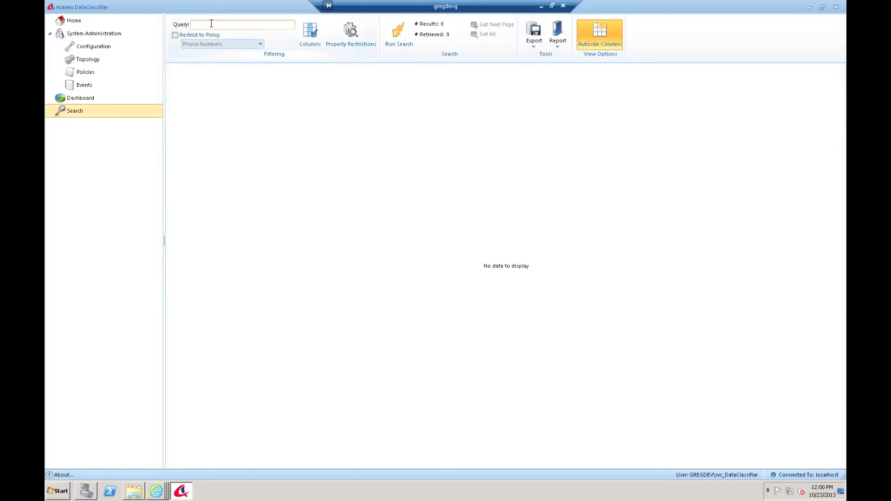
pyautogui.click(211, 24)
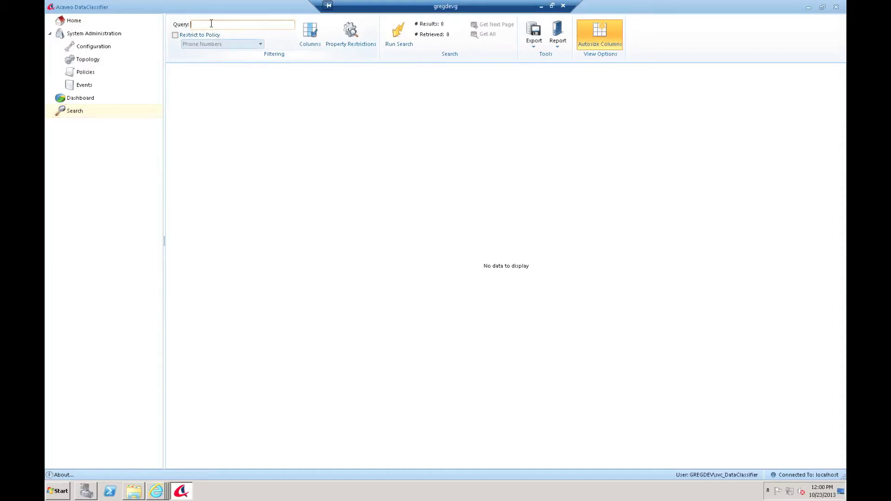
# Search for 'fun' to list 973 matching results, then tick Restrict to Policy
pyautogui.write('fun')
pyautogui.press('Return')
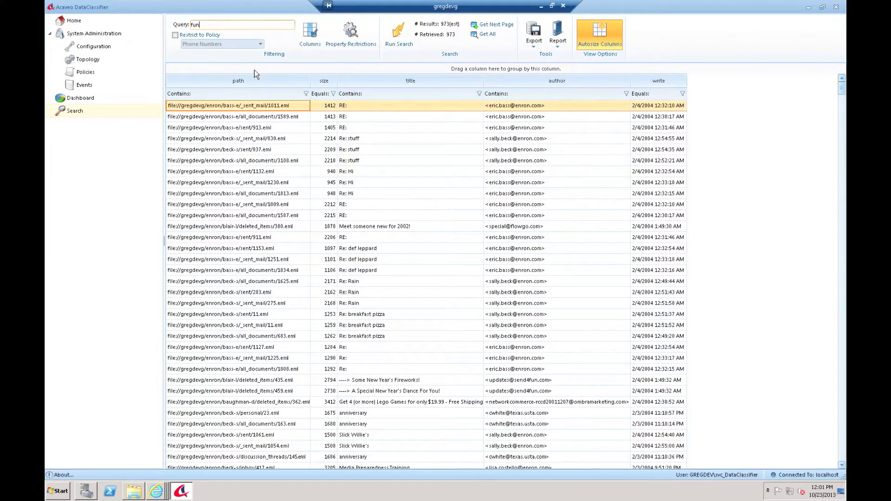
pyautogui.click(203, 36)
# Restrict the 'fun' search to the Phone Numbers policy and rerun it, leaving 223 results
pyautogui.click(258, 43)
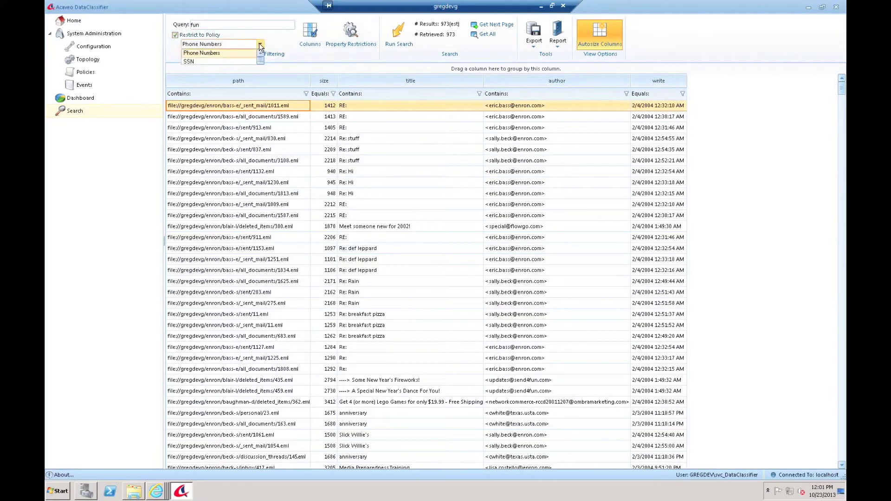
pyautogui.click(222, 52)
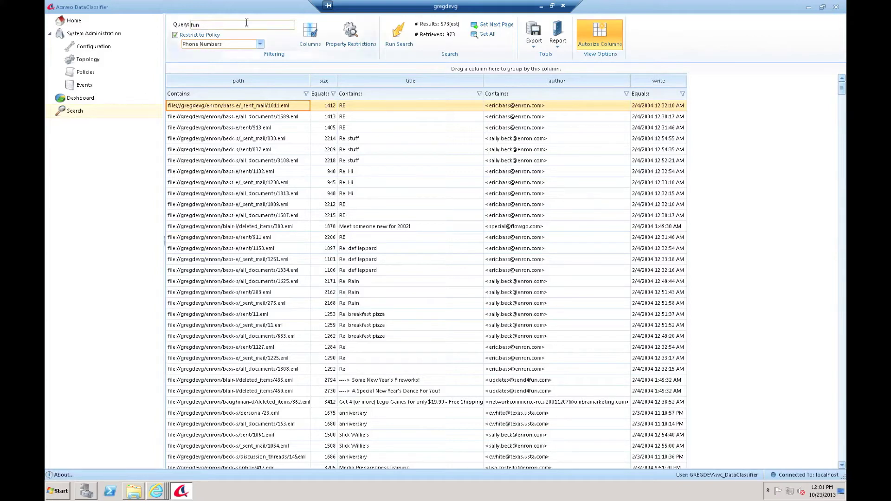
pyautogui.click(400, 42)
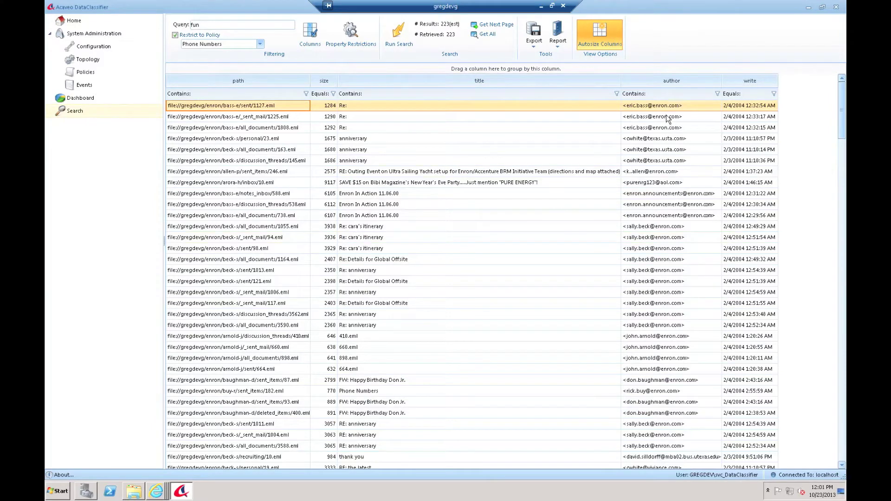
pyautogui.click(661, 93)
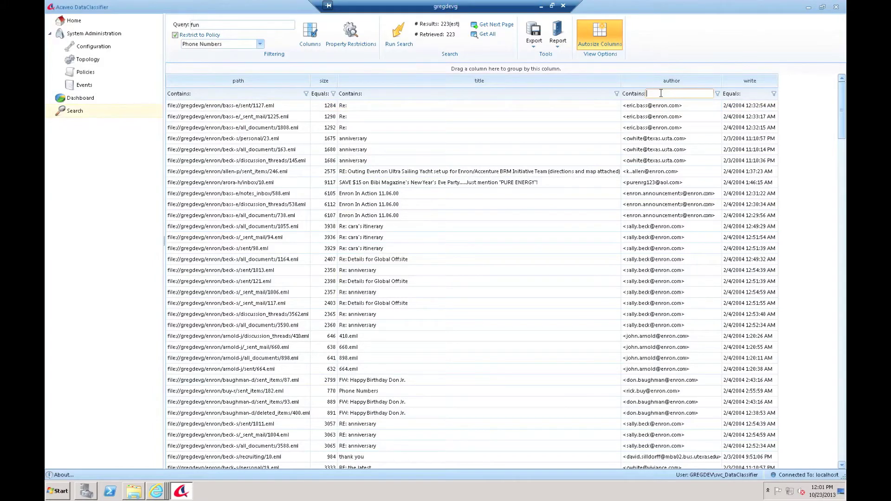
pyautogui.write('sall')
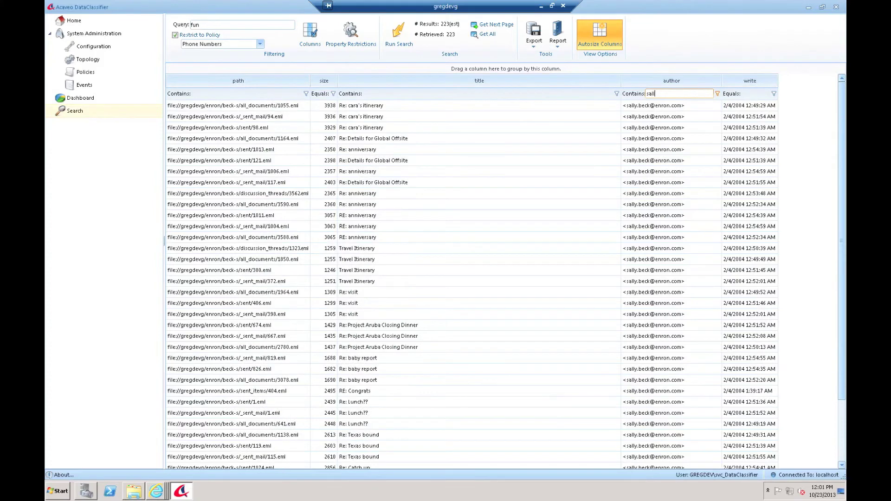
pyautogui.write('y')
pyautogui.press('BackSpace')
pyautogui.press('BackSpace')
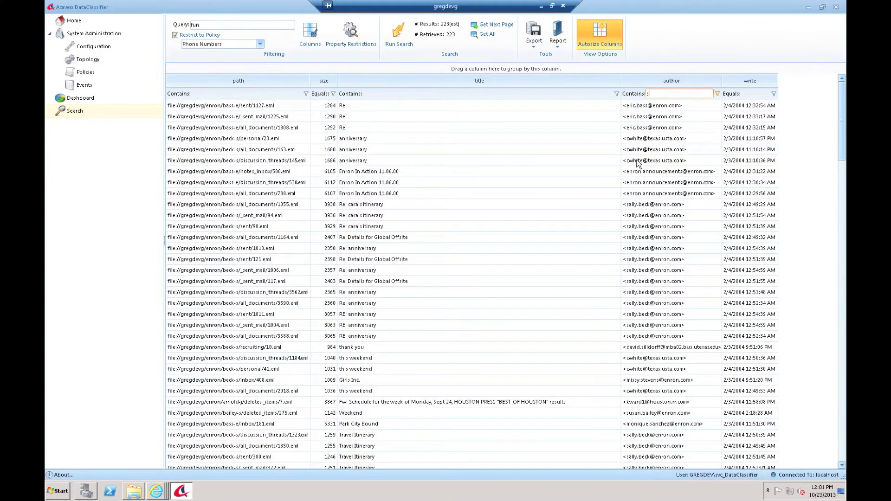
pyautogui.press('BackSpace')
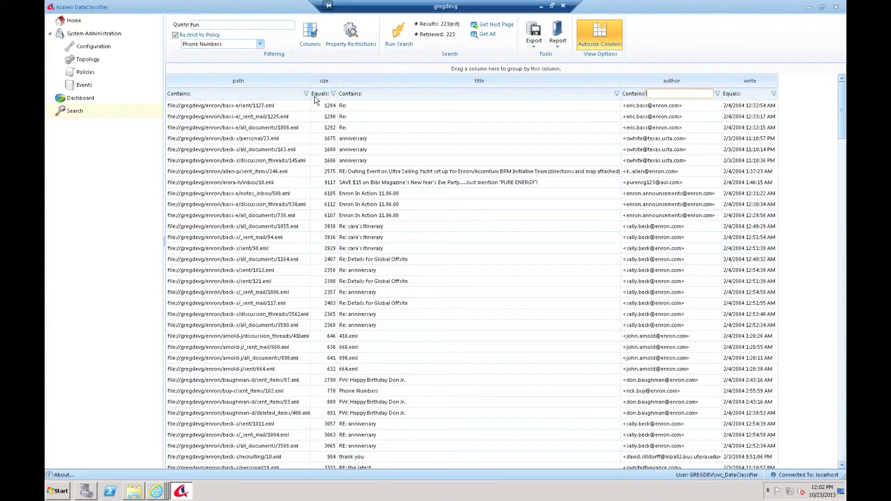
pyautogui.click(333, 94)
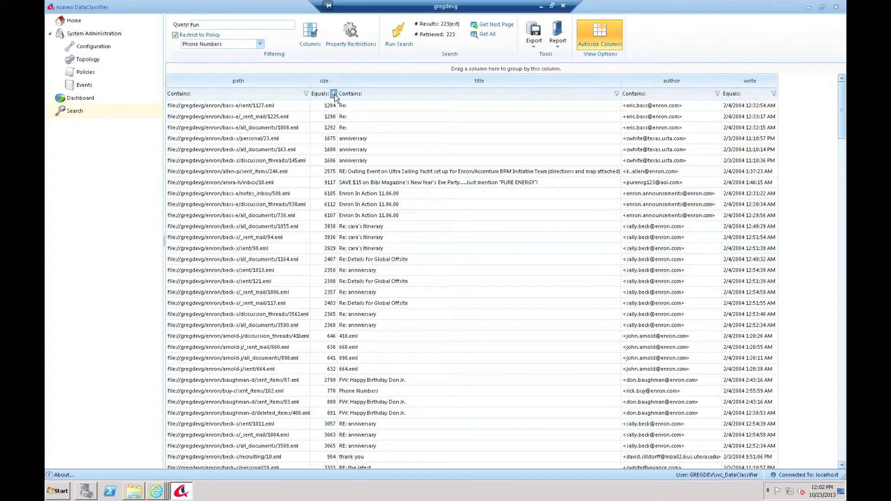
pyautogui.click(351, 140)
pyautogui.click(322, 94)
pyautogui.write('3000')
pyautogui.press('Return')
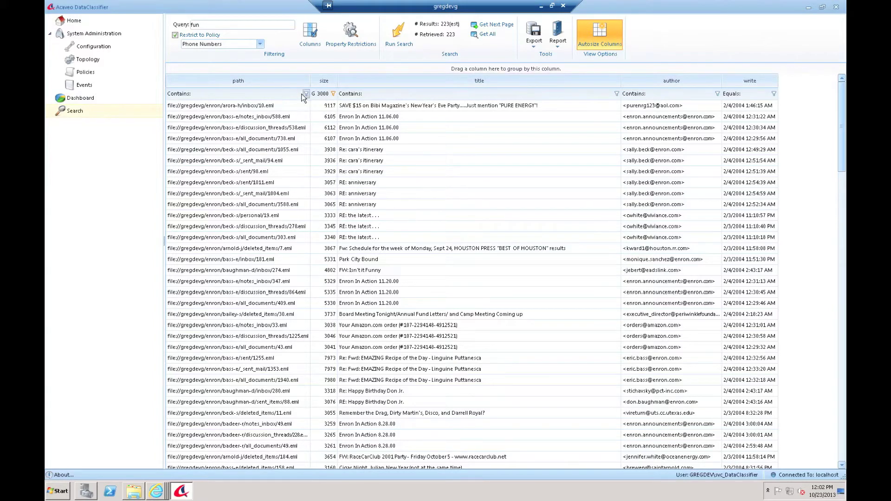
pyautogui.click(334, 94)
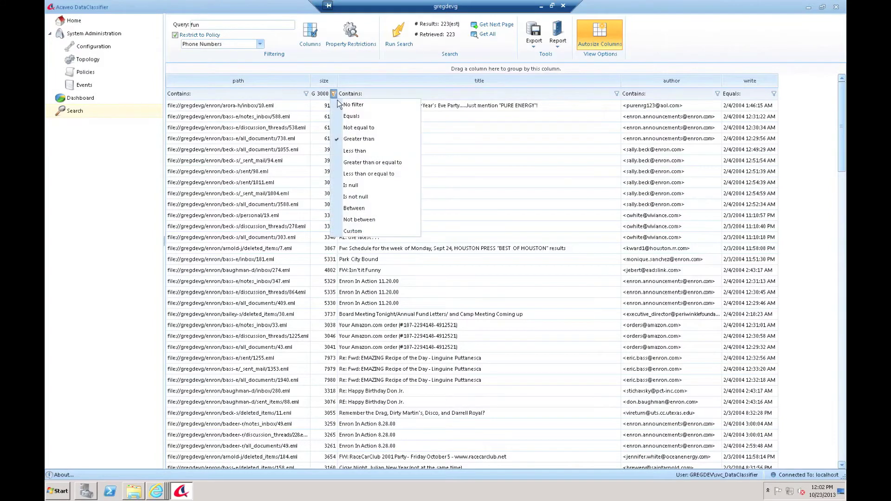
pyautogui.click(339, 105)
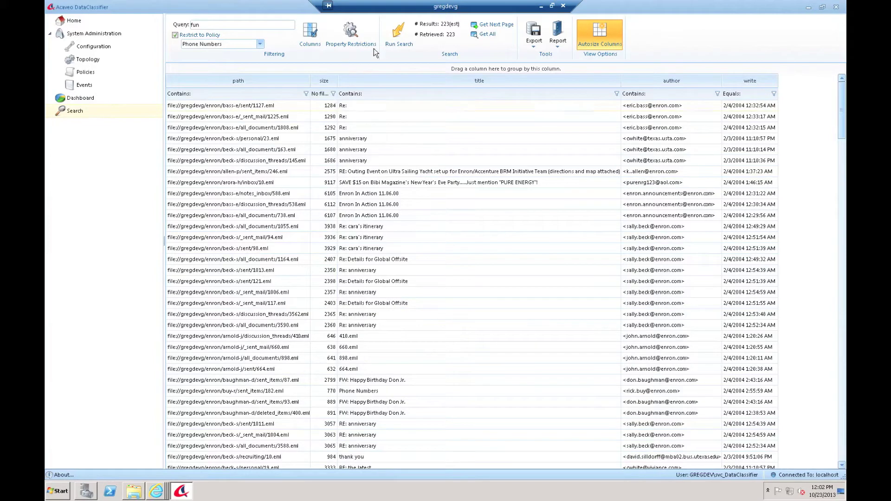
# Add the FileType column to the result columns and rerun the search
pyautogui.click(311, 41)
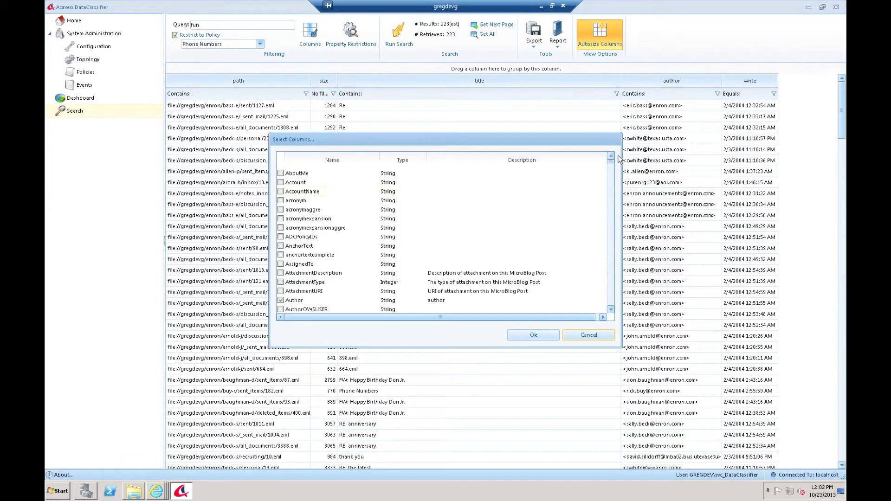
pyautogui.moveTo(611, 162); pyautogui.dragTo(607, 190)
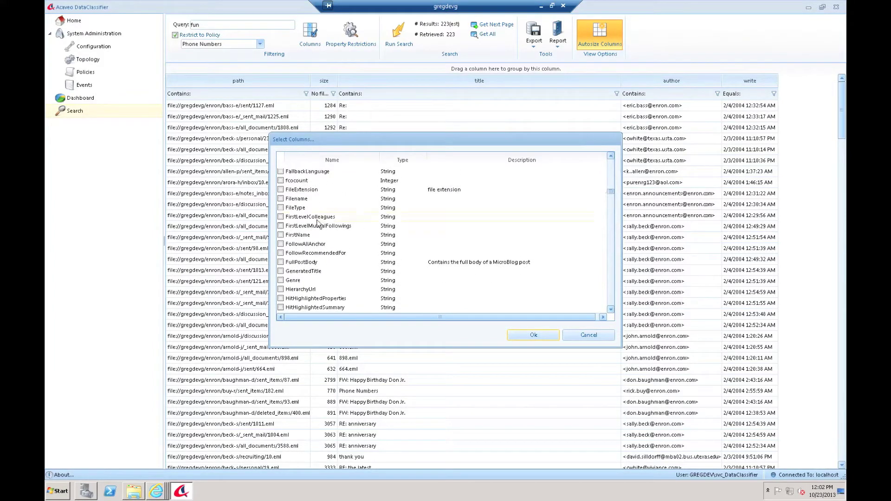
pyautogui.click(280, 209)
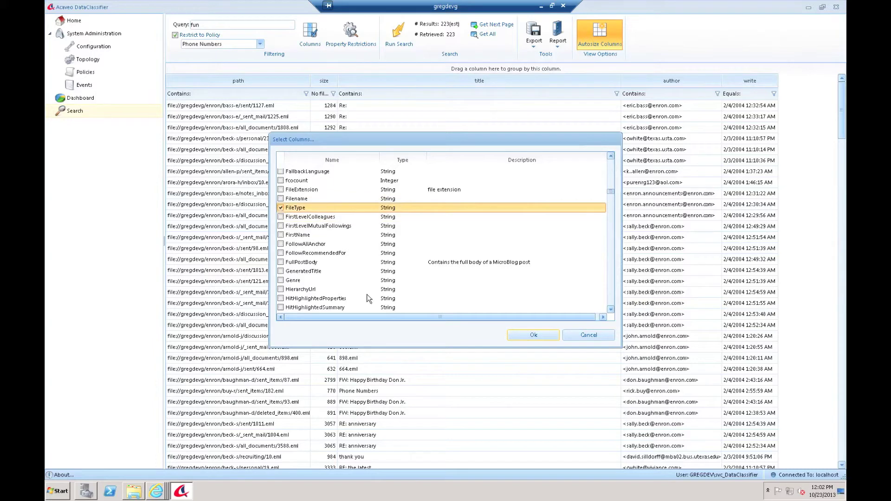
pyautogui.click(542, 332)
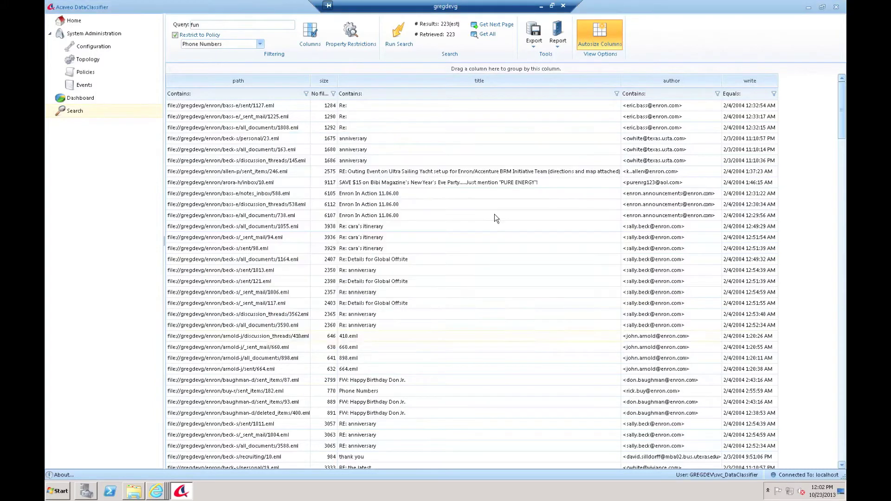
pyautogui.click(392, 35)
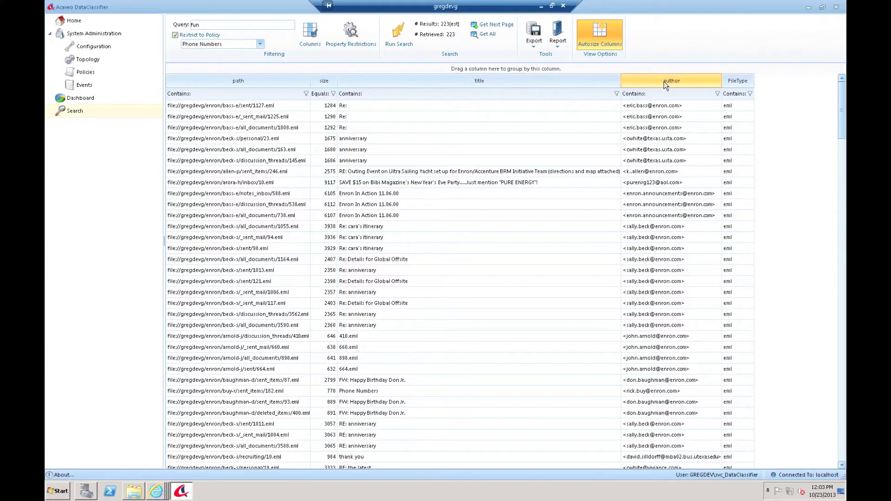
# Group the results by author and inspect one author's five-record group
pyautogui.moveTo(663, 81); pyautogui.dragTo(423, 68)
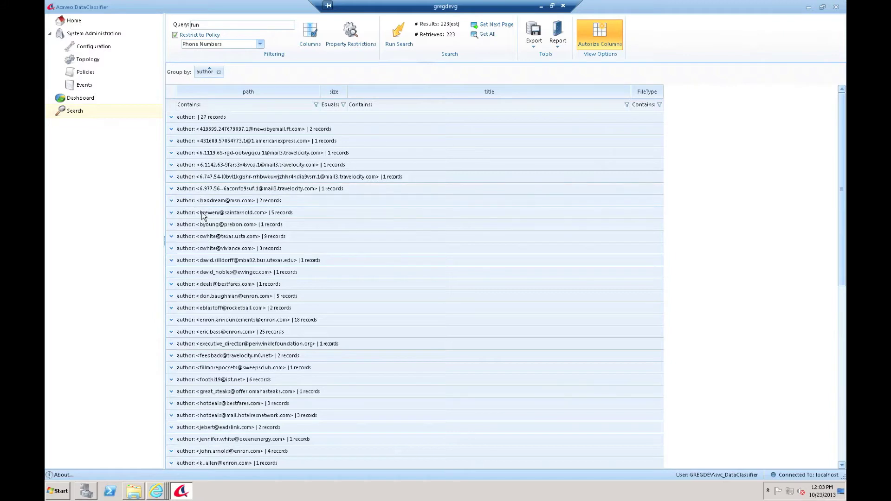
pyautogui.click(172, 213)
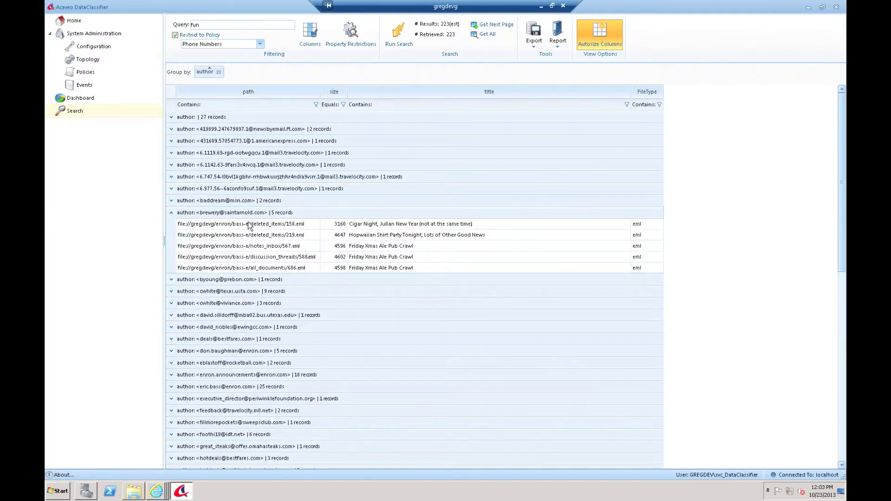
pyautogui.click(171, 213)
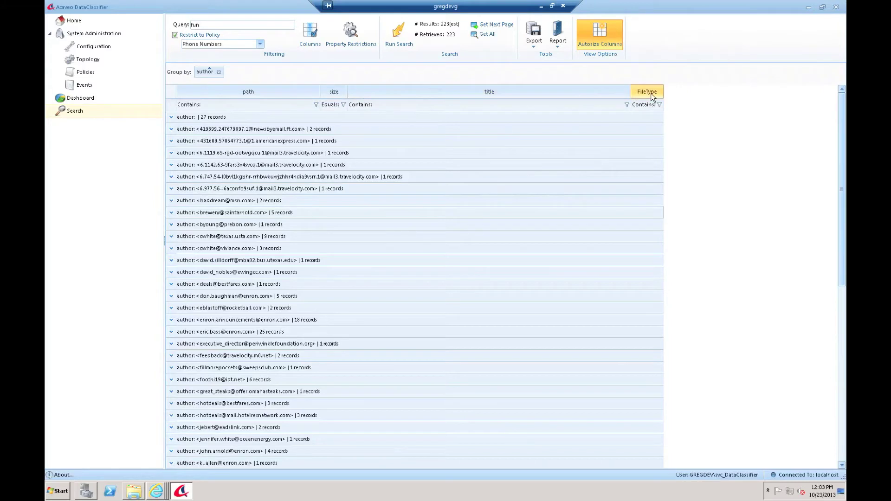
# Add FileType as a second grouping level and inspect the eml subgroups under several authors
pyautogui.moveTo(650, 92); pyautogui.dragTo(271, 77)
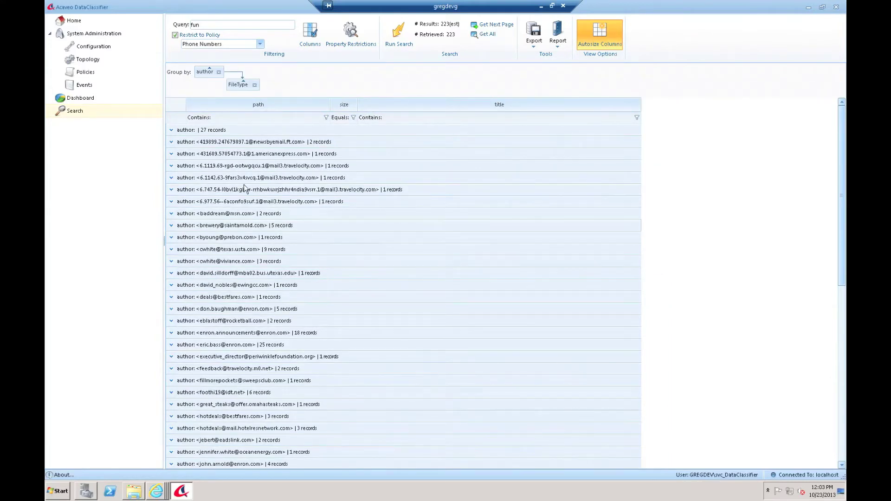
pyautogui.click(170, 226)
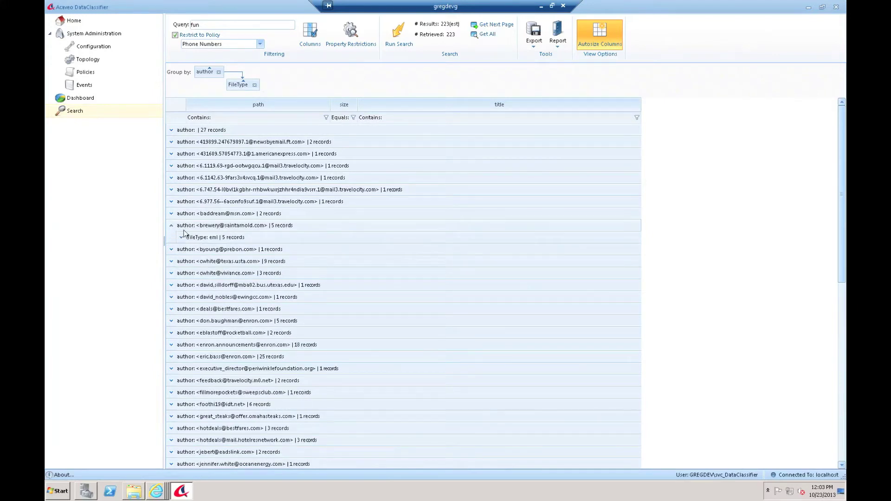
pyautogui.click(181, 238)
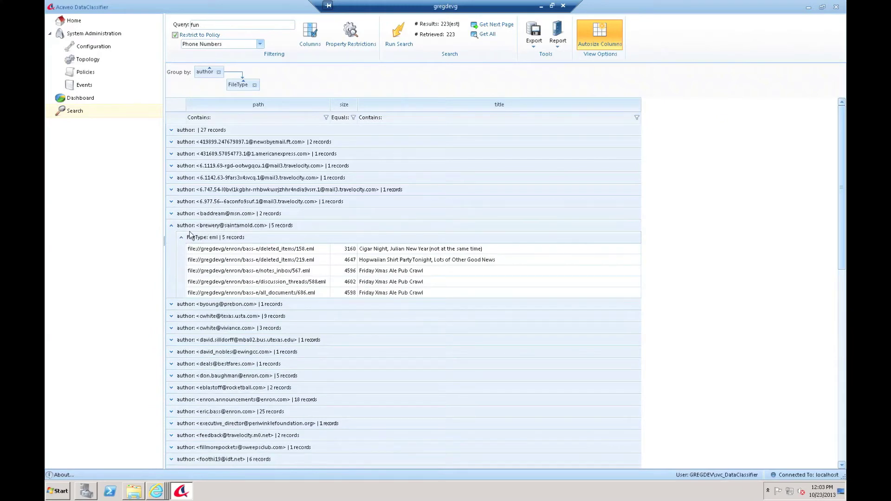
pyautogui.click(171, 225)
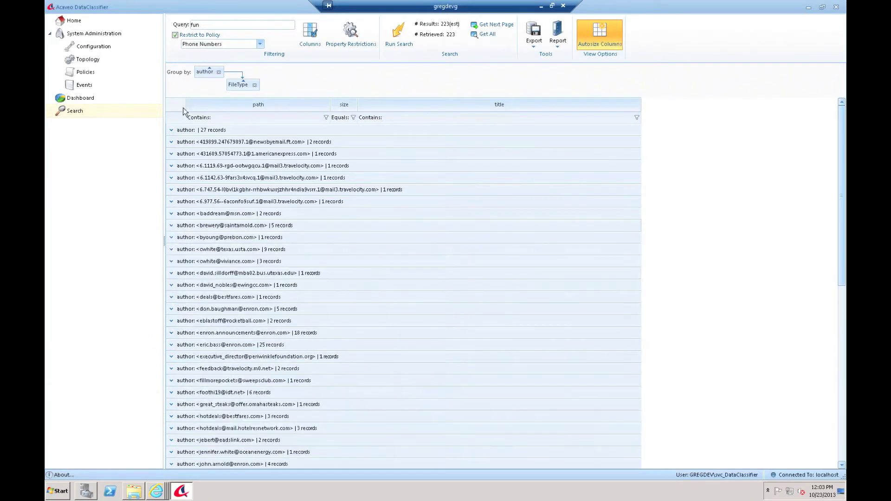
pyautogui.click(172, 130)
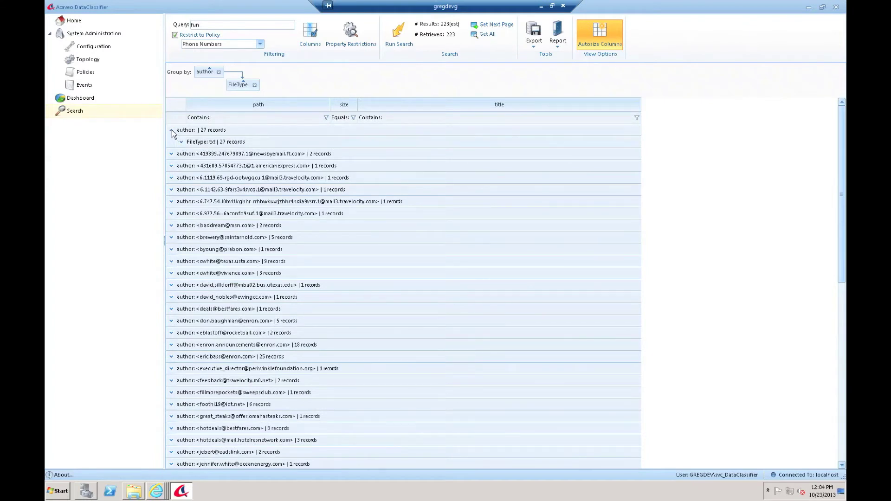
pyautogui.click(172, 130)
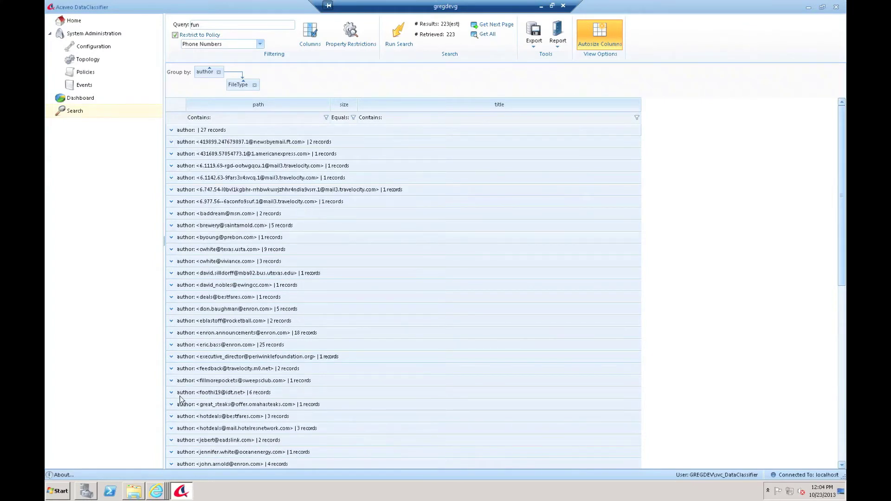
pyautogui.click(172, 392)
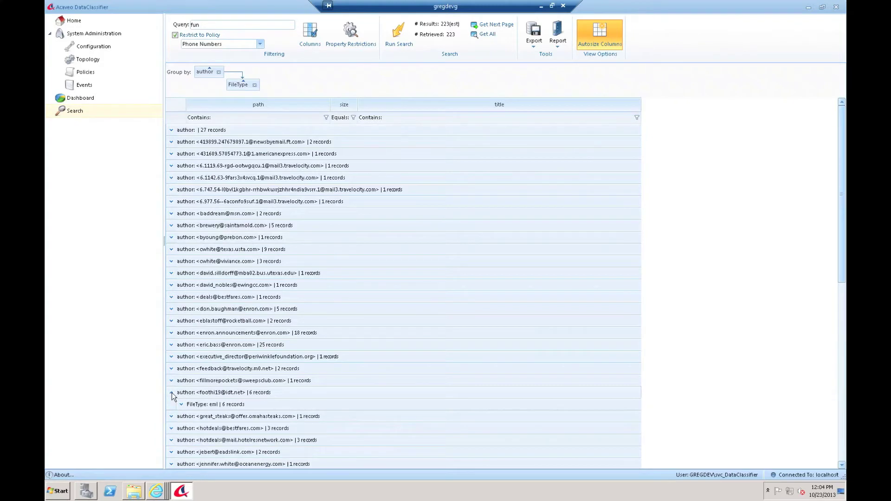
pyautogui.click(172, 392)
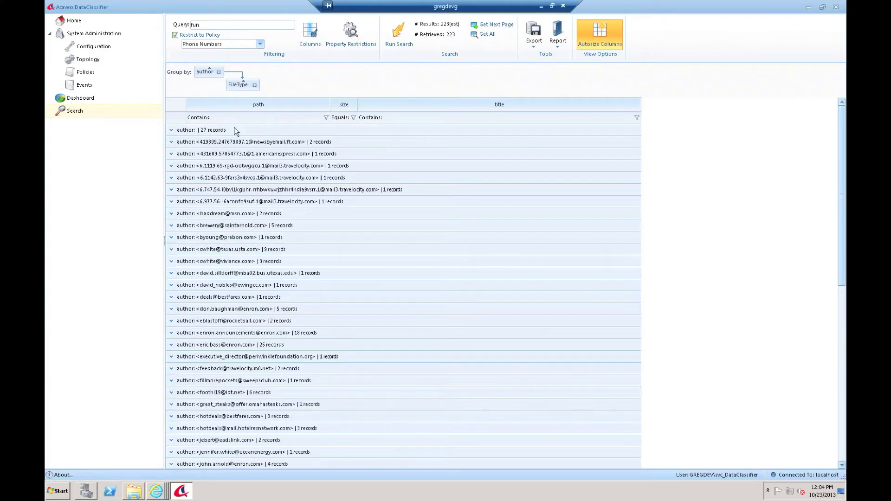
# Make FileType the top grouping level above author and inspect the first group
pyautogui.moveTo(239, 88); pyautogui.dragTo(210, 72)
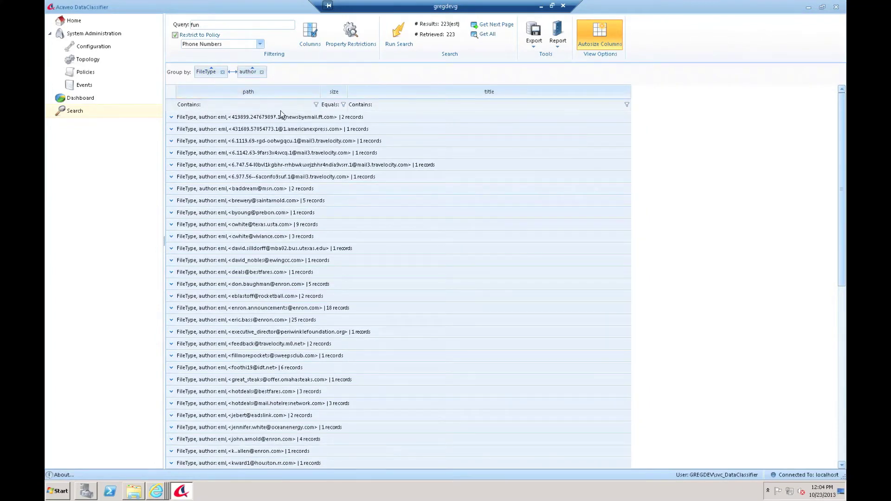
pyautogui.click(170, 117)
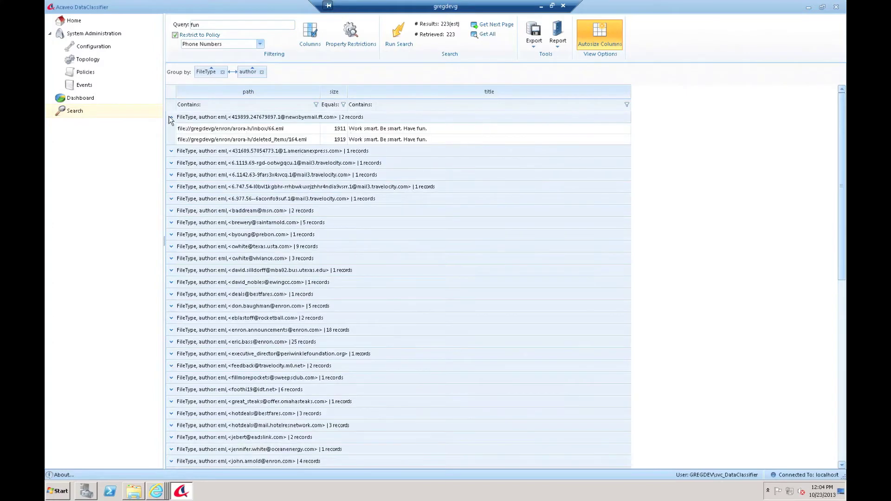
pyautogui.click(169, 117)
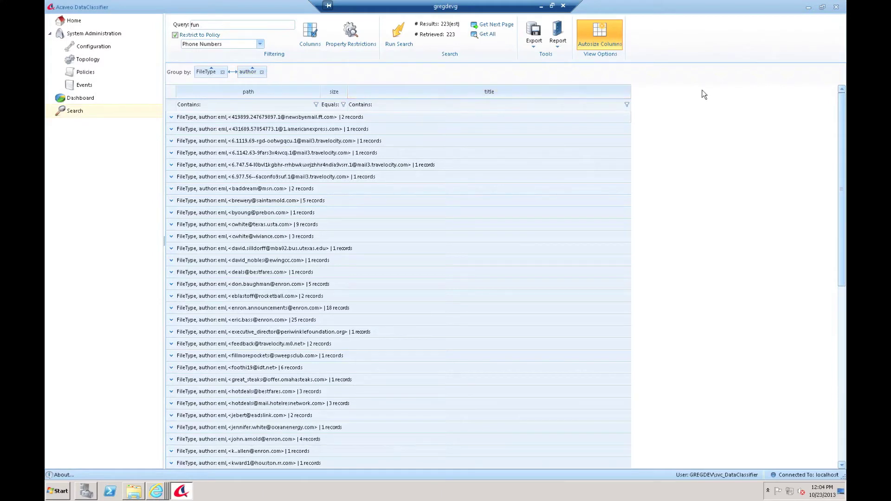
# Remove the author and FileType groupings to return to a flat result list
pyautogui.click(262, 72)
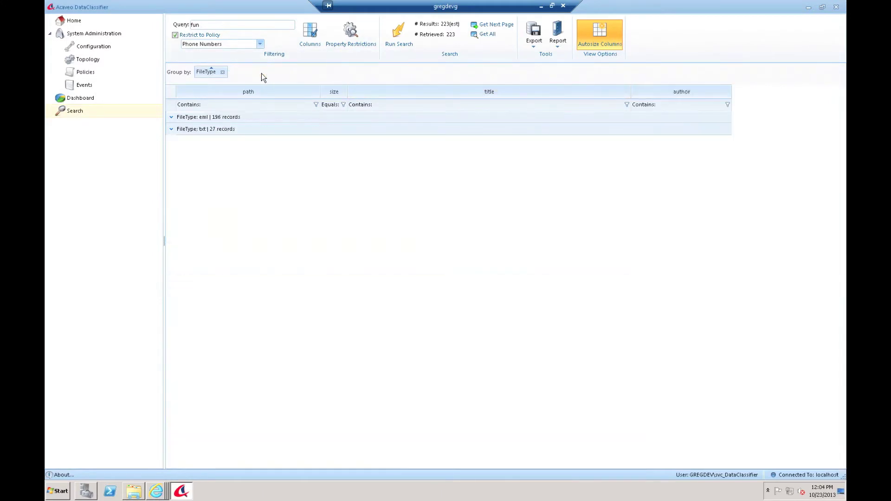
pyautogui.click(222, 73)
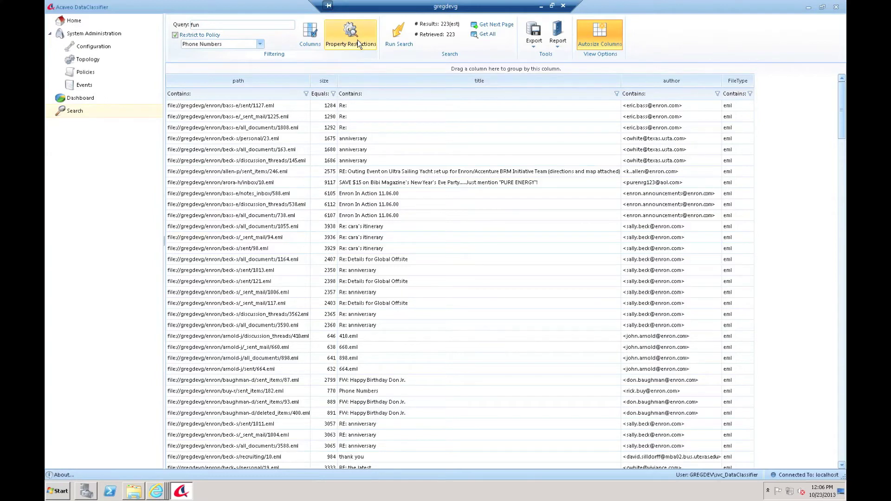
pyautogui.click(357, 40)
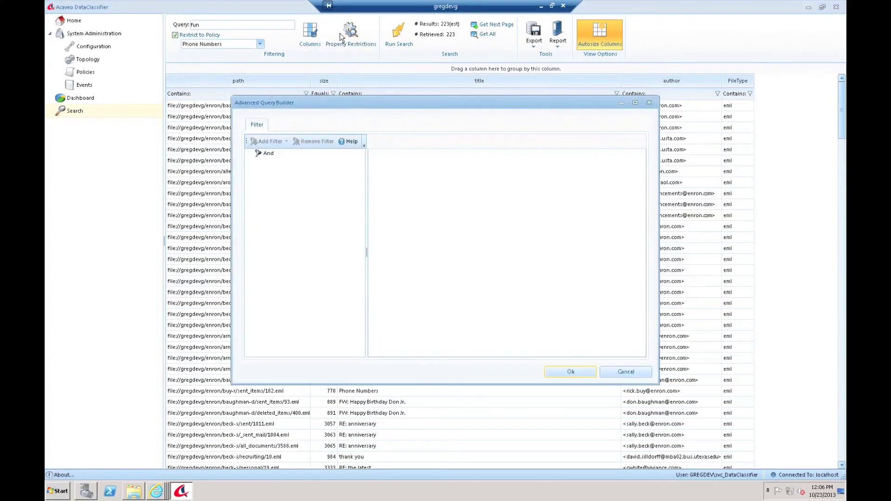
# Add a property filter under And requiring Size greater than 5000
pyautogui.click(267, 153)
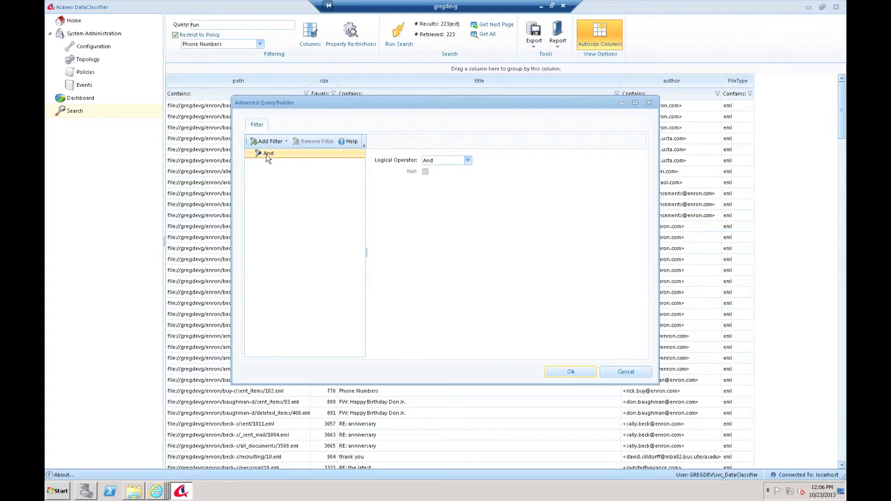
pyautogui.rightClick(267, 155)
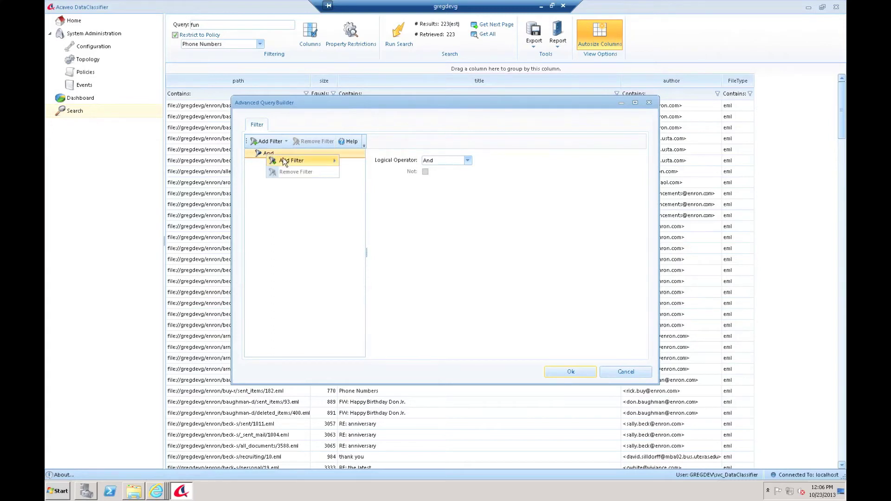
pyautogui.moveTo(283, 159)
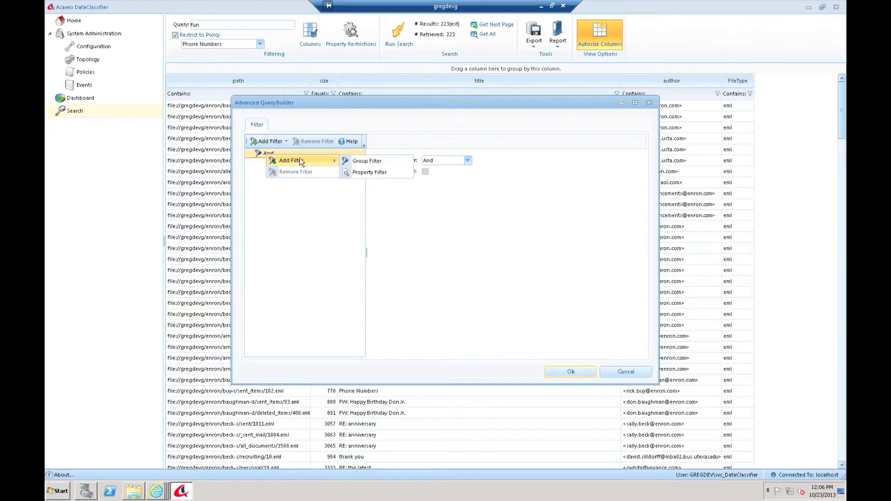
pyautogui.click(358, 173)
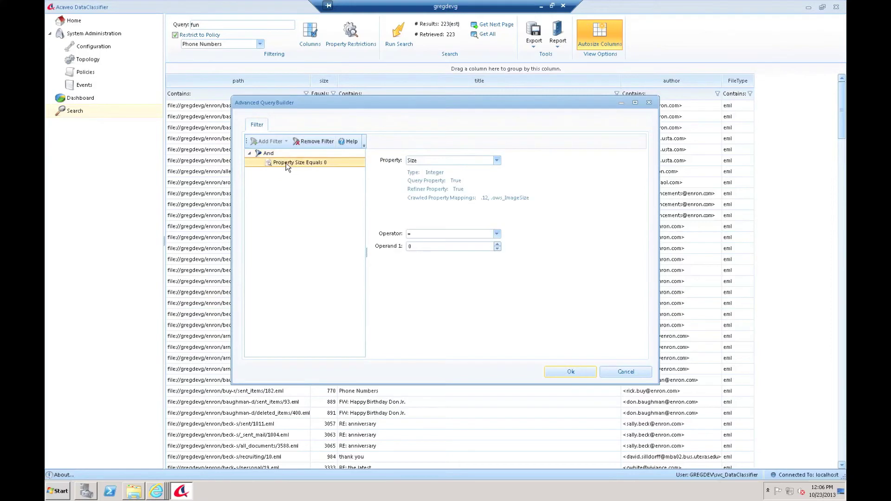
pyautogui.click(497, 161)
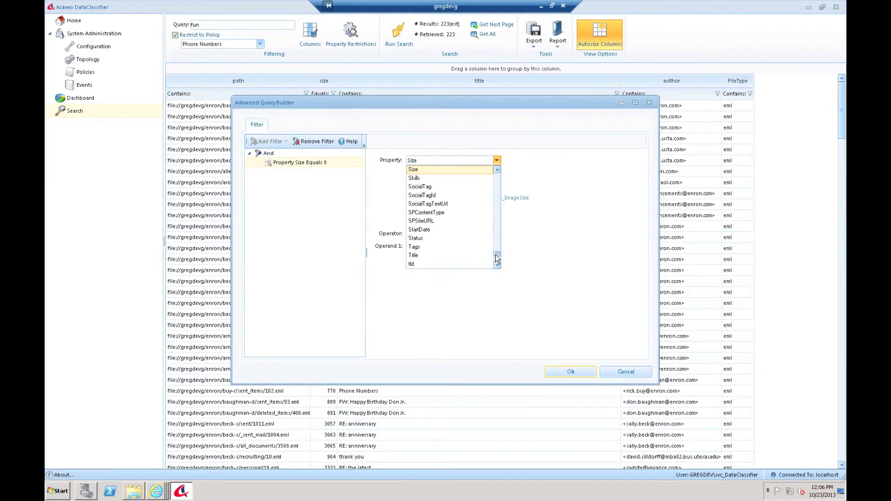
pyautogui.click(425, 168)
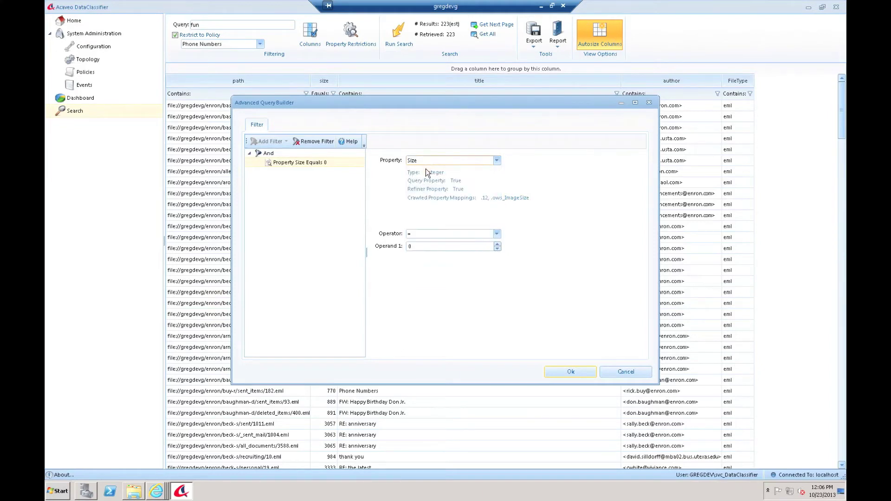
pyautogui.click(427, 234)
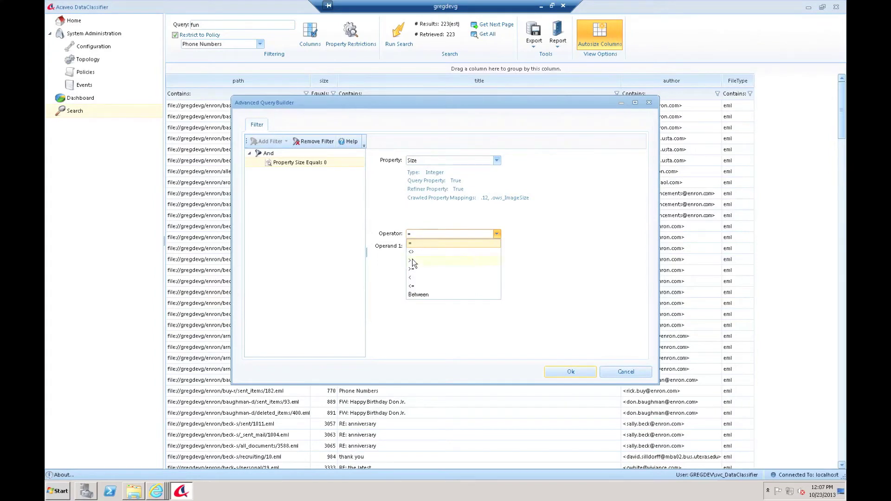
pyautogui.click(412, 260)
pyautogui.click(416, 245)
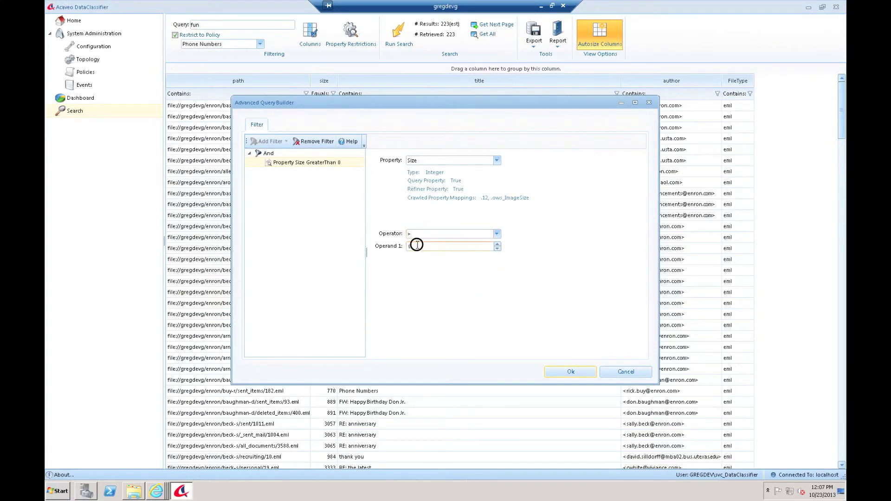
pyautogui.write('5000')
# Add a second property filter, Author Contains *sal*, and confirm the query builder
pyautogui.click(278, 158)
pyautogui.rightClick(288, 157)
pyautogui.moveTo(293, 165)
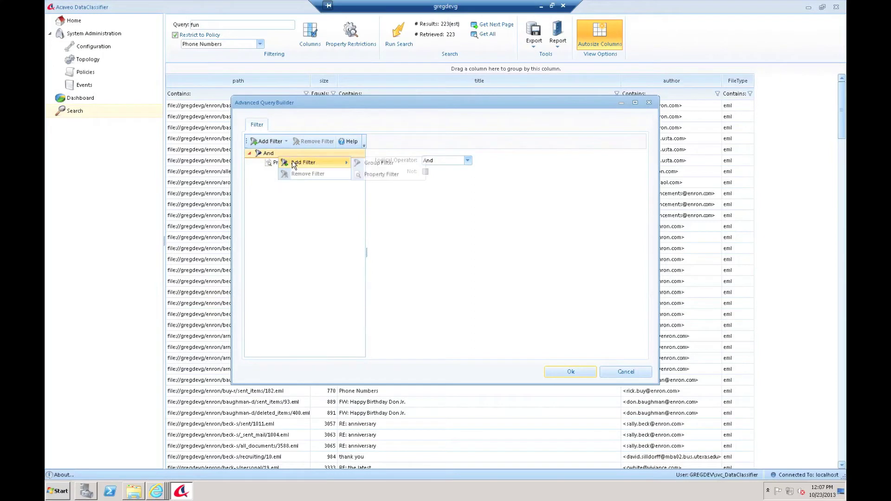
pyautogui.click(388, 174)
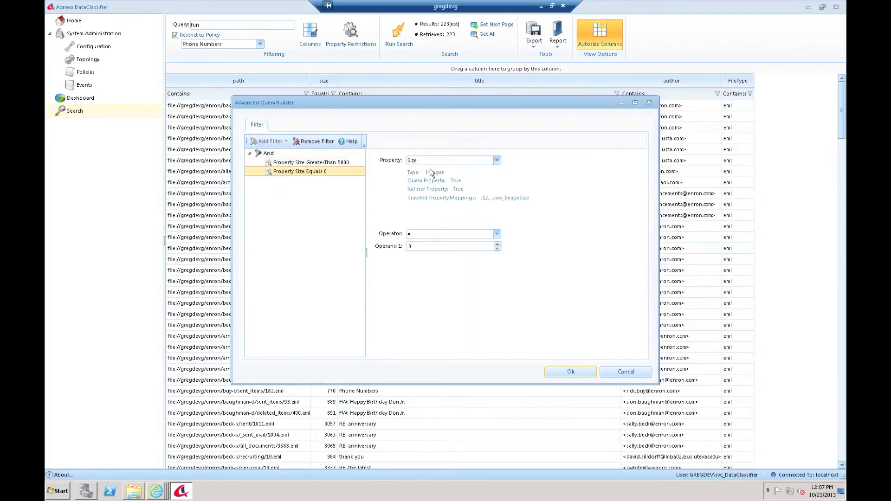
pyautogui.click(448, 161)
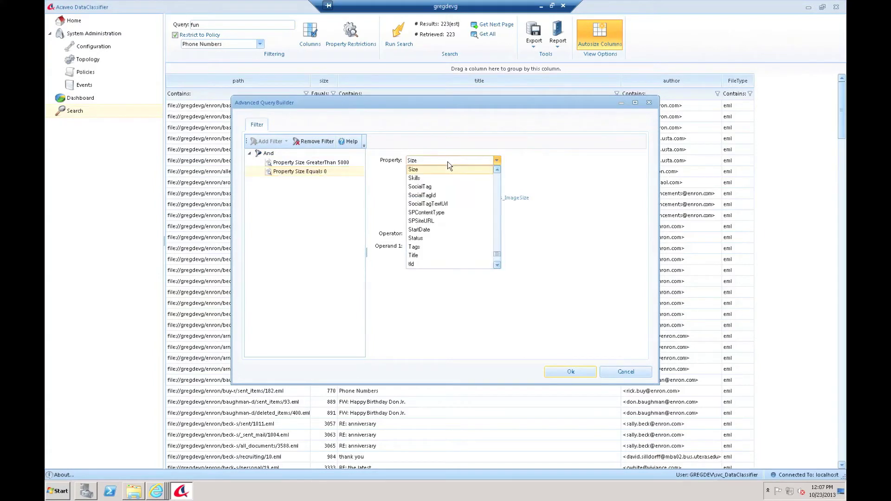
pyautogui.moveTo(496, 254); pyautogui.dragTo(497, 173)
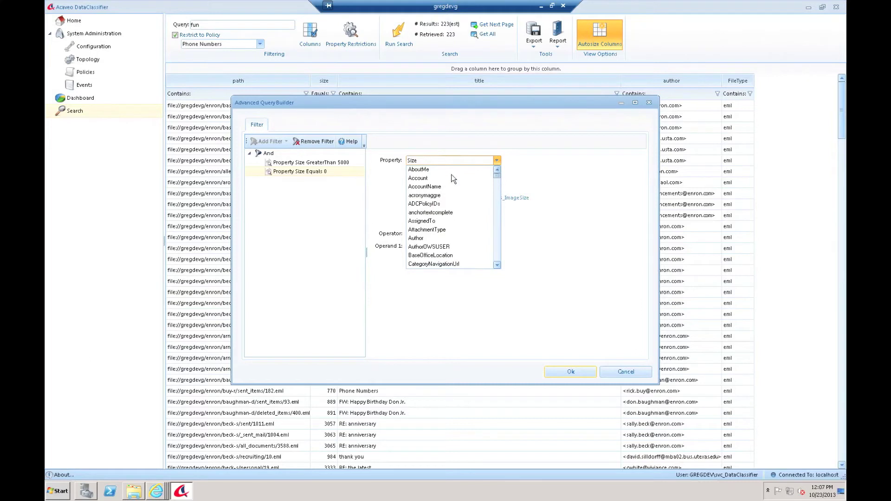
pyautogui.click(420, 239)
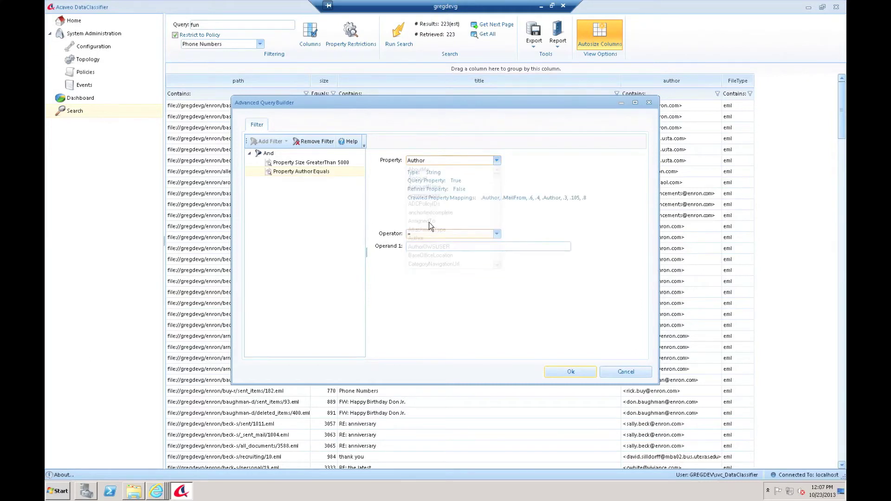
pyautogui.click(427, 235)
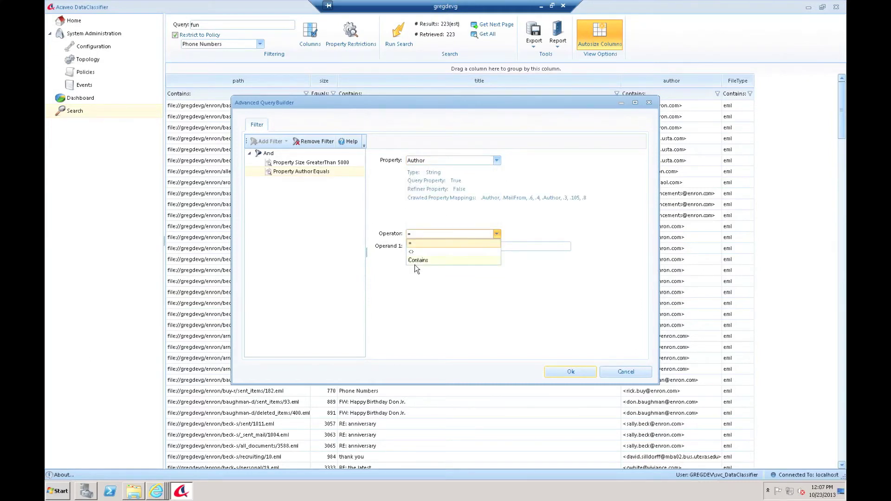
pyautogui.click(414, 262)
pyautogui.click(416, 246)
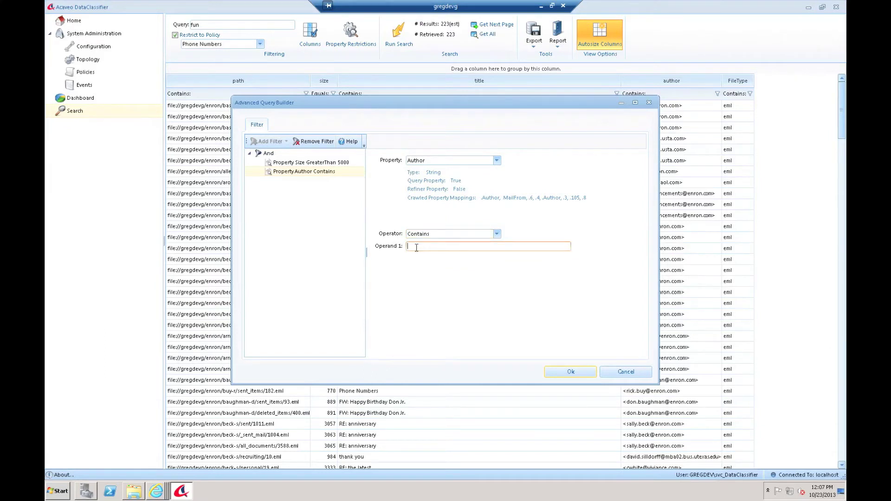
pyautogui.write('*sal*')
pyautogui.click(554, 372)
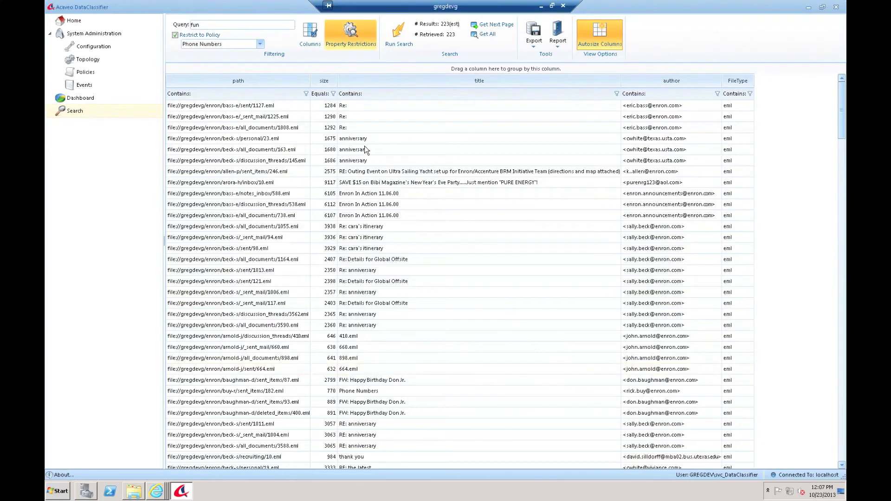
# Rerun the search to get the four Personal Trainers emails over size 5000
pyautogui.click(393, 35)
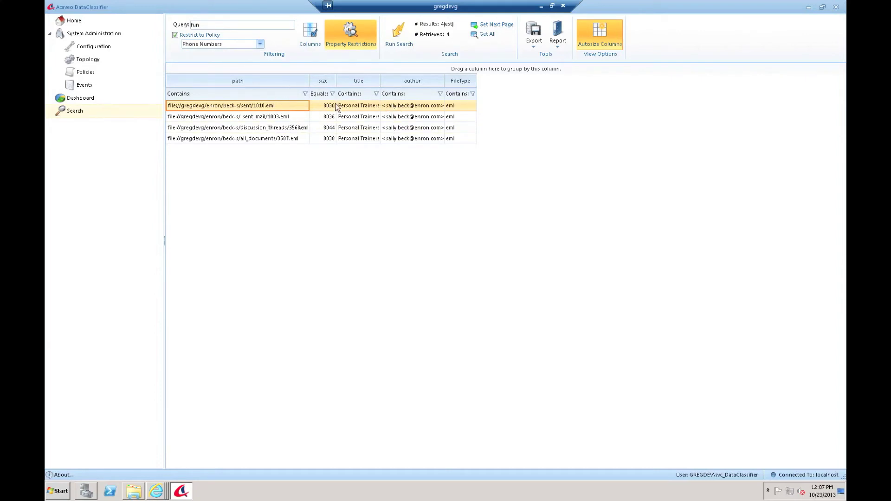
pyautogui.click(360, 38)
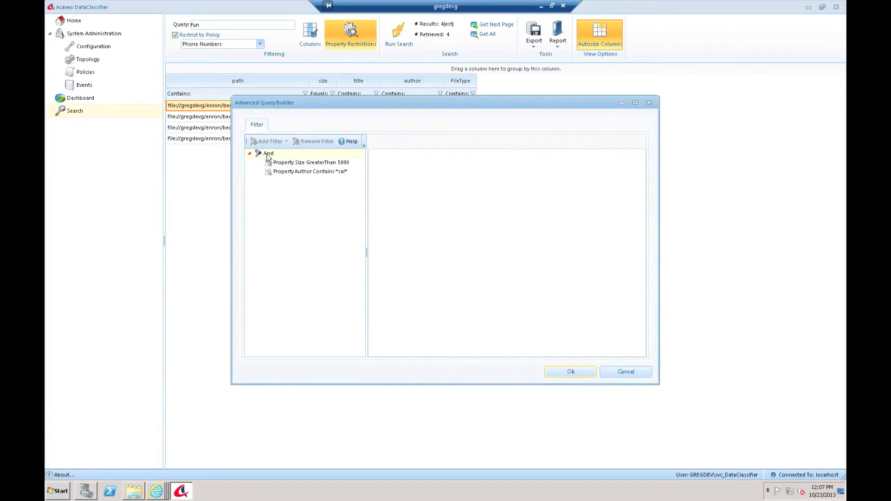
# Add a nested filter group under And and set its logical operator to Or
pyautogui.rightClick(267, 154)
pyautogui.moveTo(313, 162)
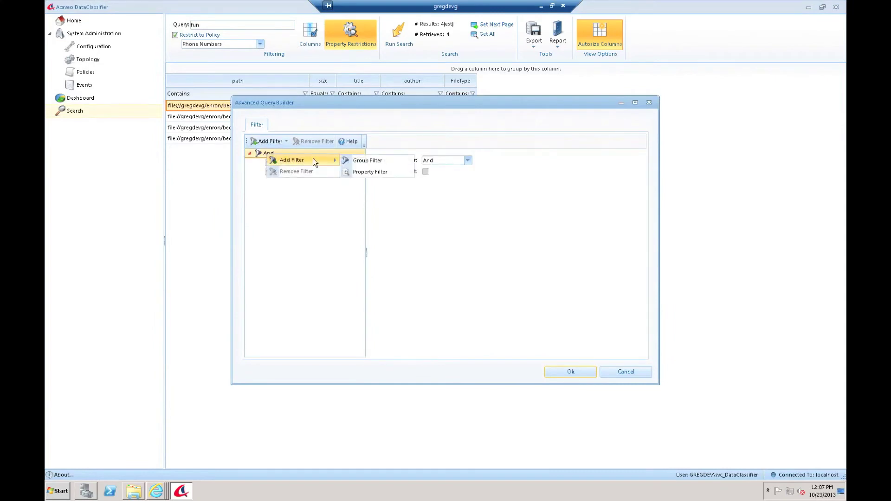
pyautogui.click(365, 160)
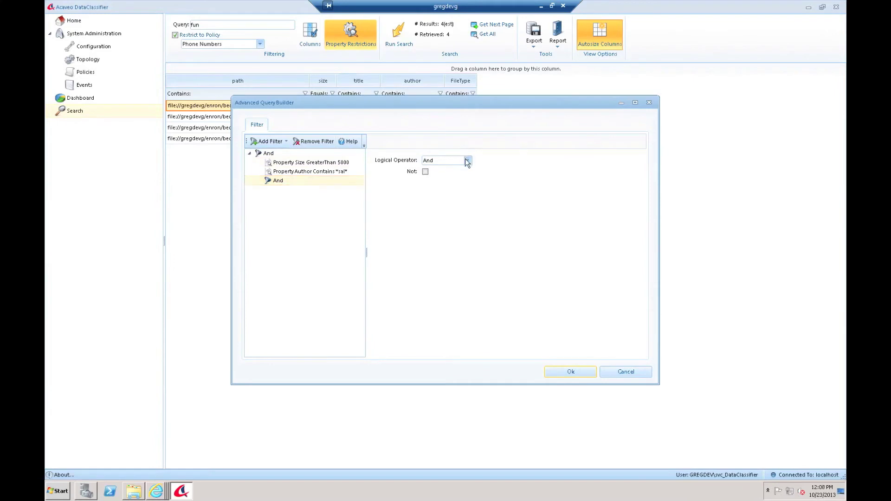
pyautogui.click(467, 161)
pyautogui.click(442, 178)
# Dismiss the Add Filter menu and apply the property restrictions with Ok
pyautogui.rightClick(277, 182)
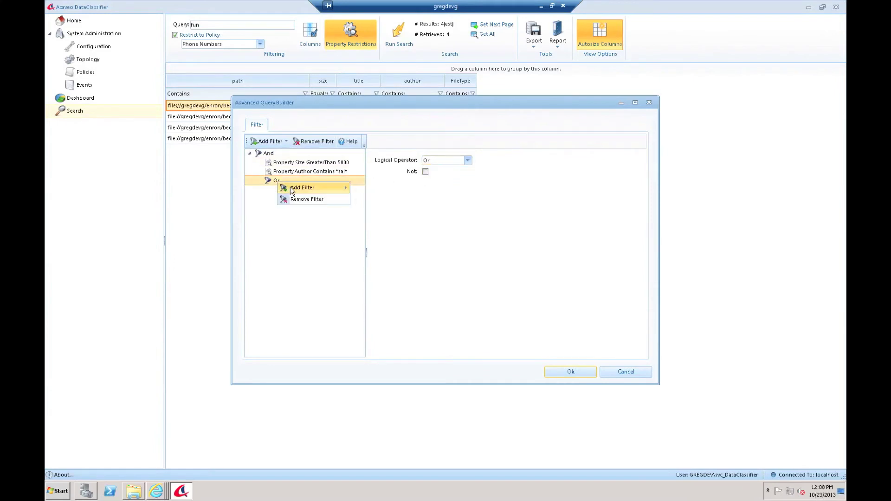
pyautogui.moveTo(291, 187)
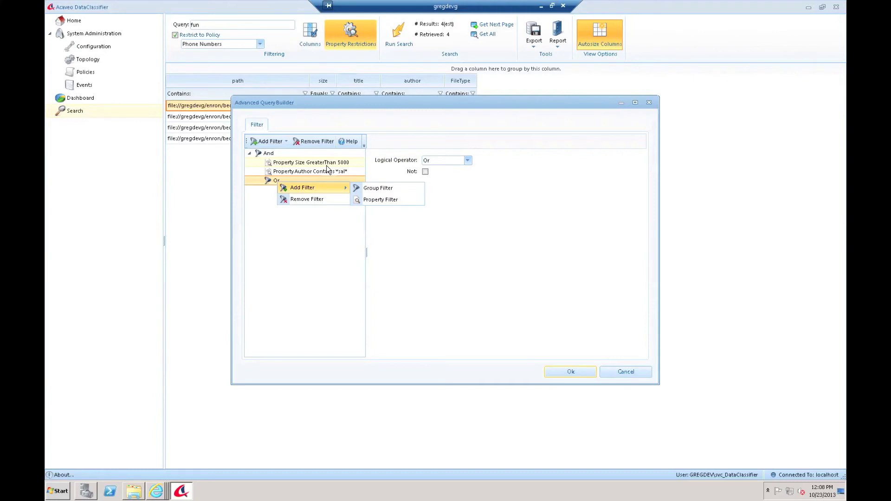
pyautogui.press('Escape')
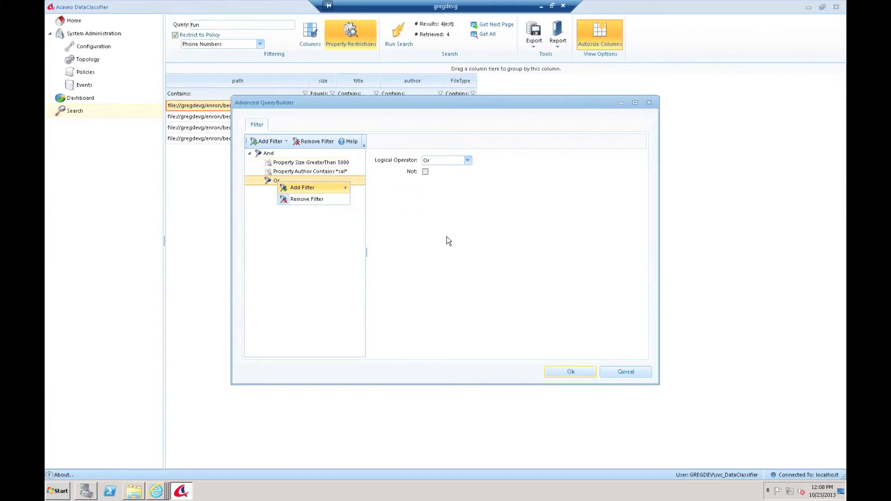
pyautogui.press('Escape')
pyautogui.click(587, 372)
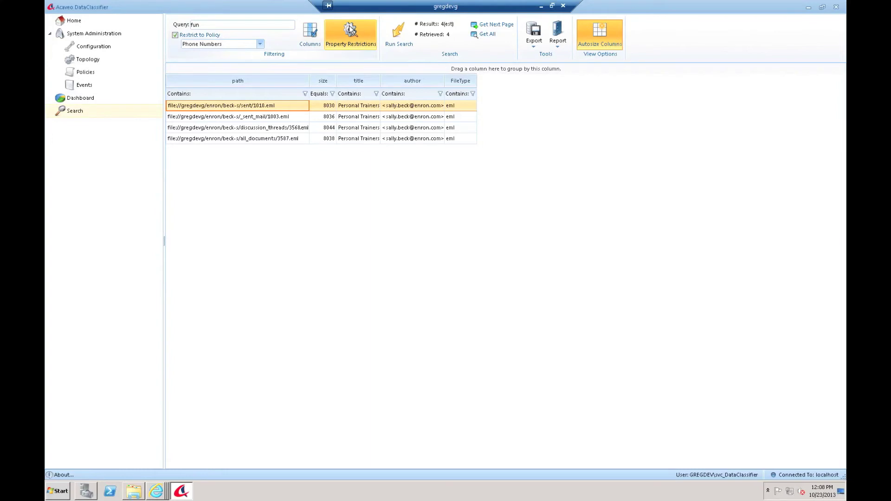
# Review the CSV and XML export formats and the Simple, Group and Detailed report types
pyautogui.click(540, 40)
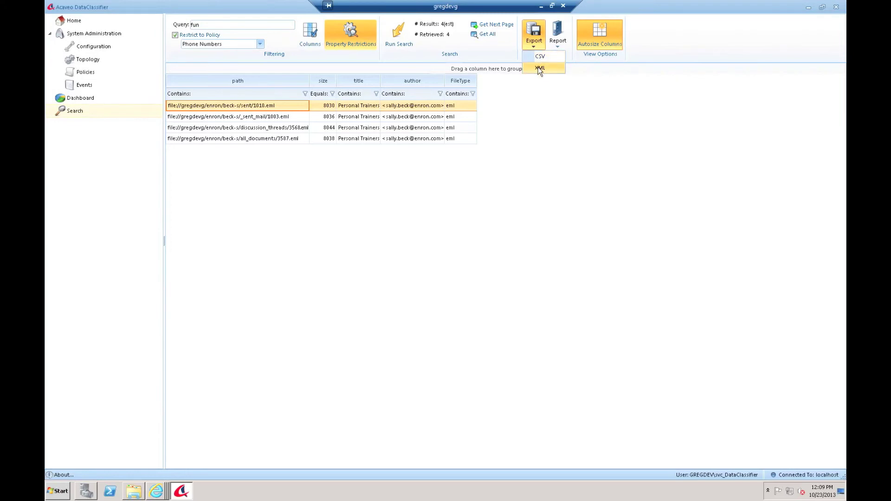
pyautogui.click(556, 41)
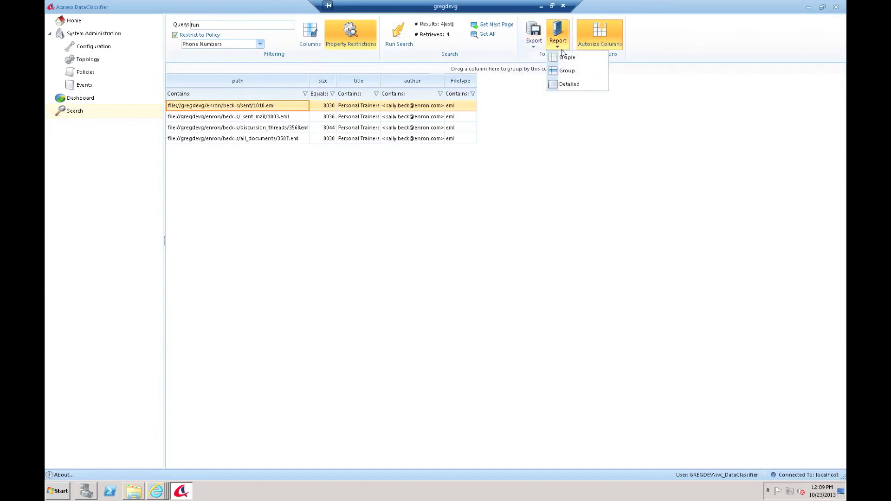
# Generate a simple report of the query, policy, restrictions and 4 results, review it, then close it
pyautogui.click(563, 56)
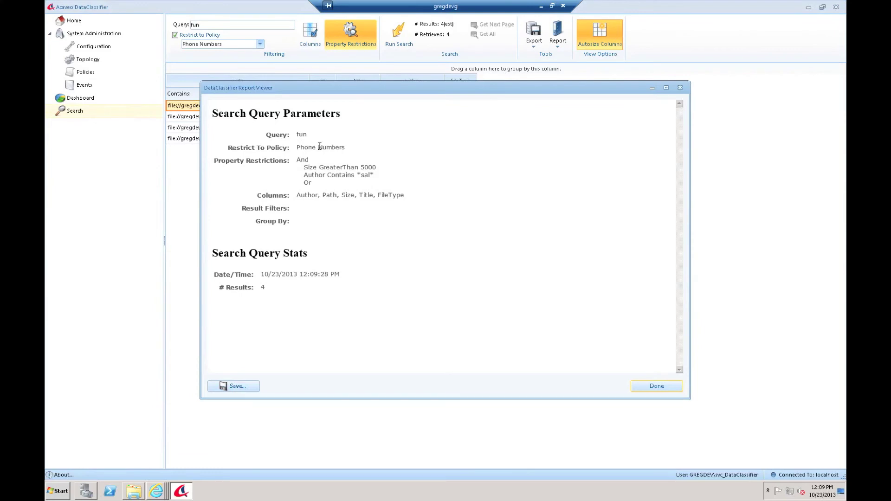
pyautogui.moveTo(296, 158); pyautogui.dragTo(329, 184)
pyautogui.click(297, 194)
pyautogui.click(638, 386)
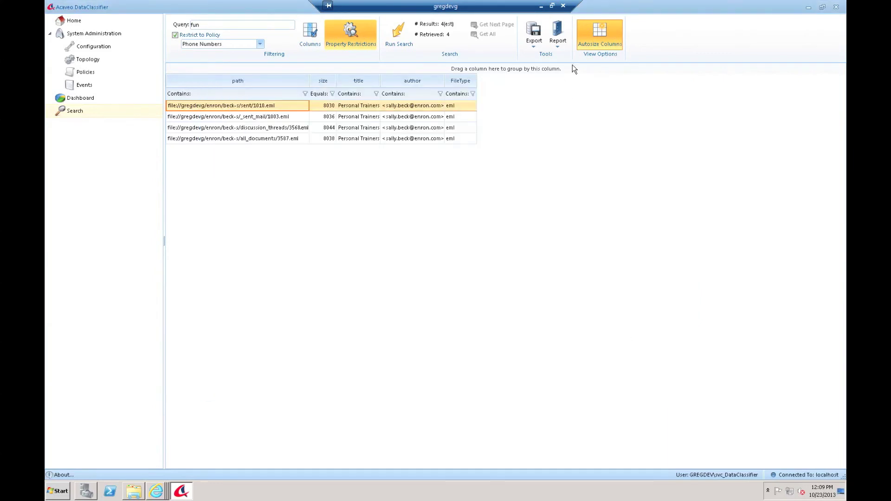
# Generate a detailed report of the four results' path, size, title and FileType, scroll through it, then close it
pyautogui.click(558, 37)
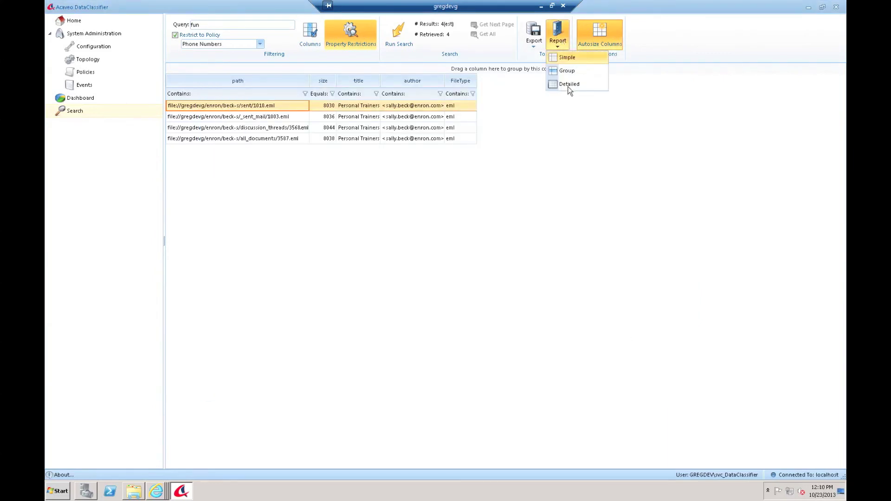
pyautogui.click(568, 86)
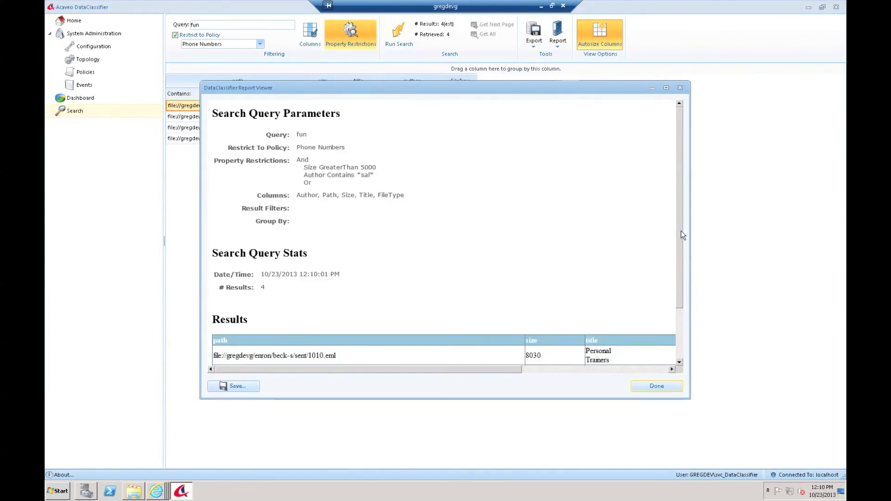
pyautogui.moveTo(681, 231); pyautogui.dragTo(678, 241)
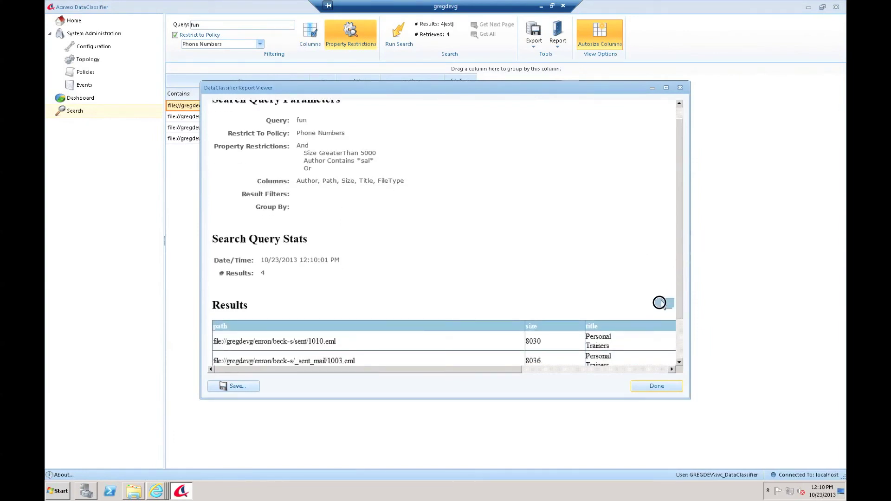
pyautogui.scroll(-2, 659, 303)
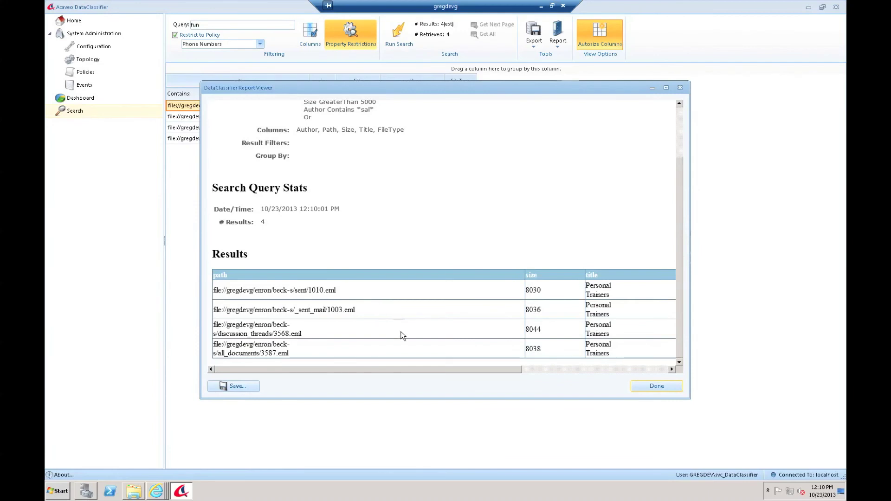
pyautogui.click(555, 369)
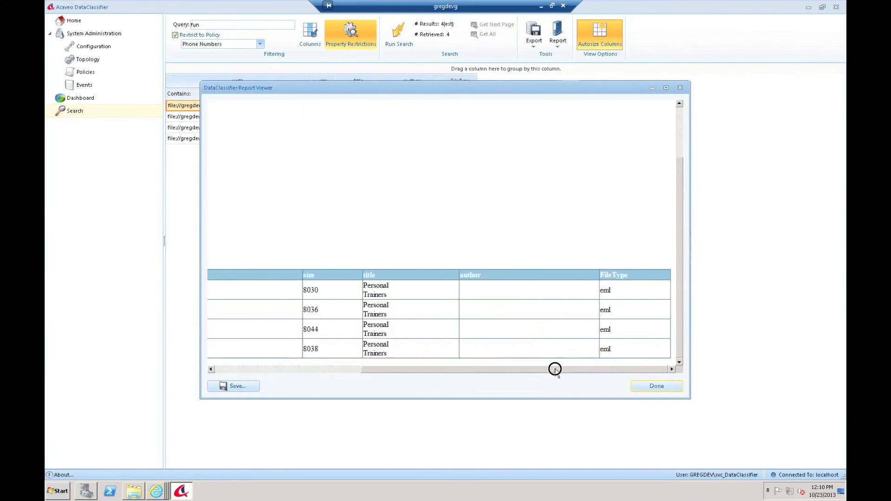
pyautogui.moveTo(555, 368); pyautogui.dragTo(385, 370)
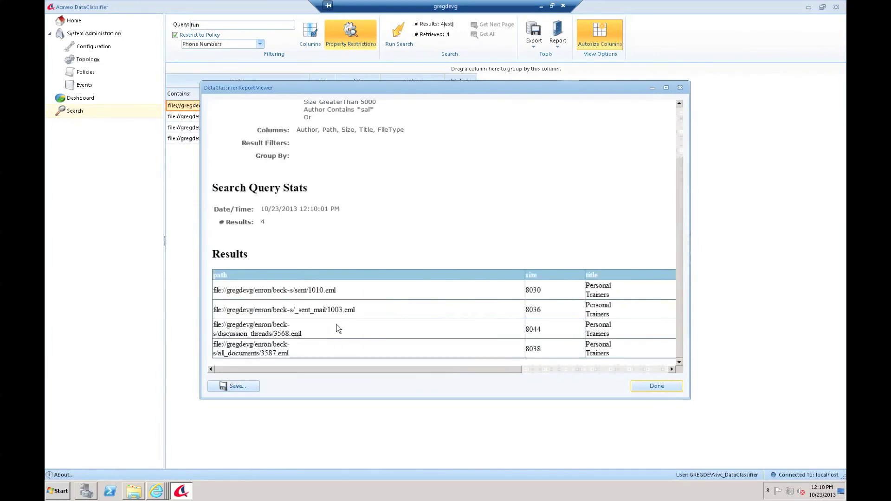
pyautogui.click(640, 389)
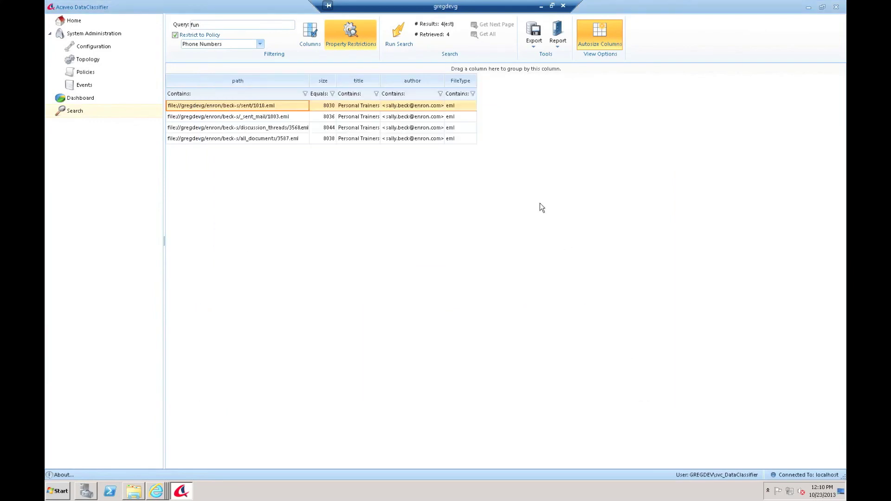
# Remove the Size GreaterThan 5000, Author contains *sal* and Or group restrictions, then rerun the fun search
pyautogui.click(356, 40)
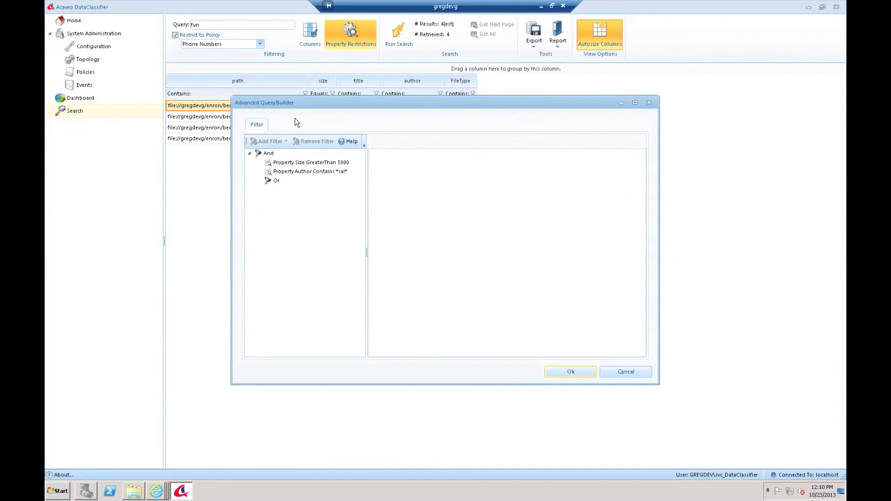
pyautogui.click(279, 163)
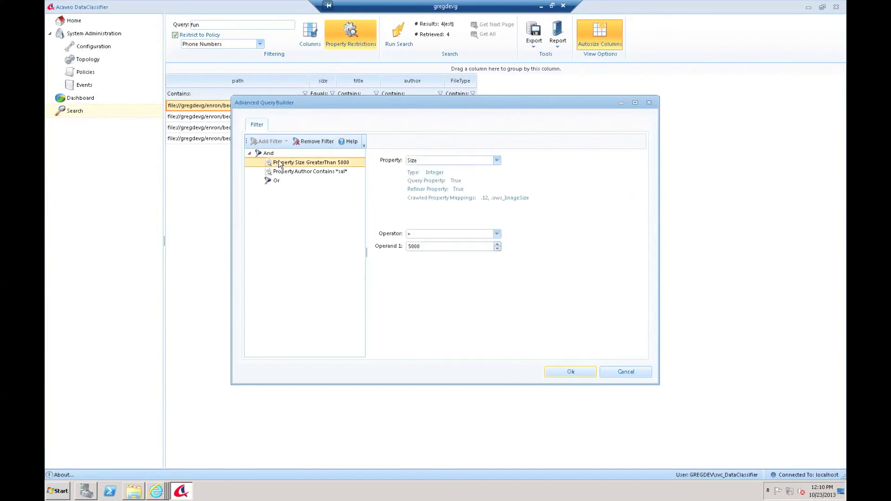
pyautogui.rightClick(280, 163)
pyautogui.click(302, 177)
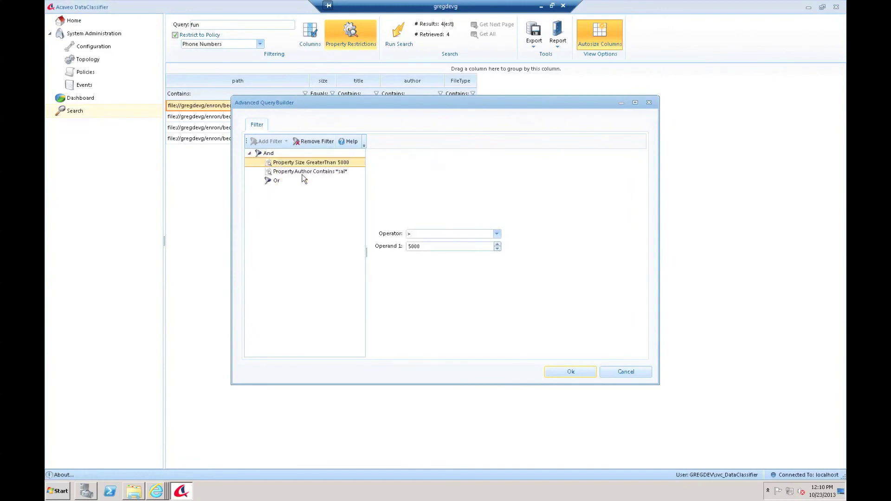
pyautogui.rightClick(304, 163)
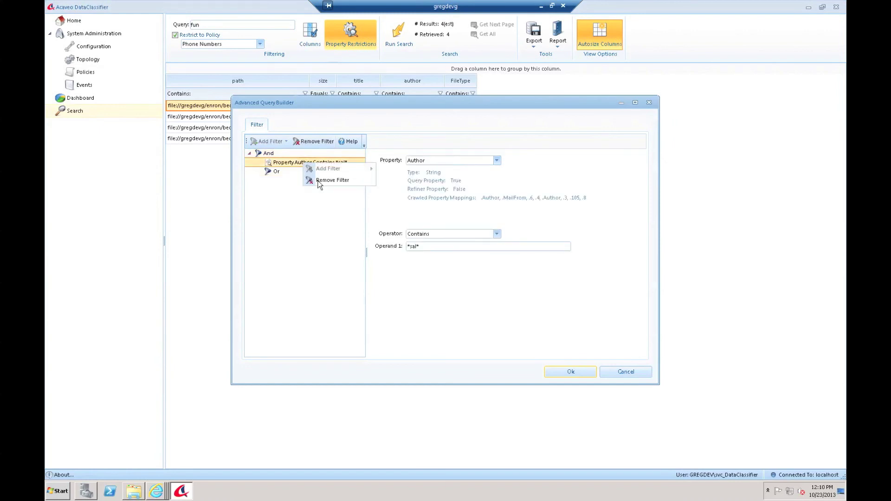
pyautogui.press('Escape')
pyautogui.click(277, 162)
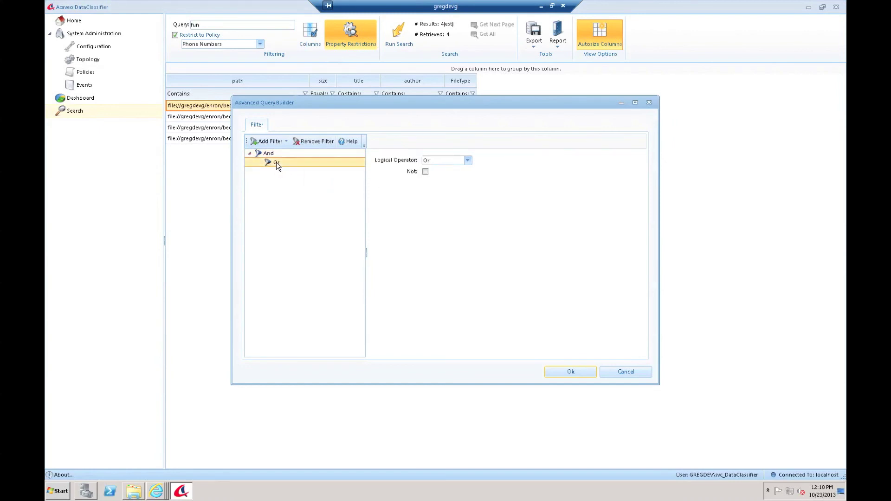
pyautogui.rightClick(277, 163)
pyautogui.click(297, 180)
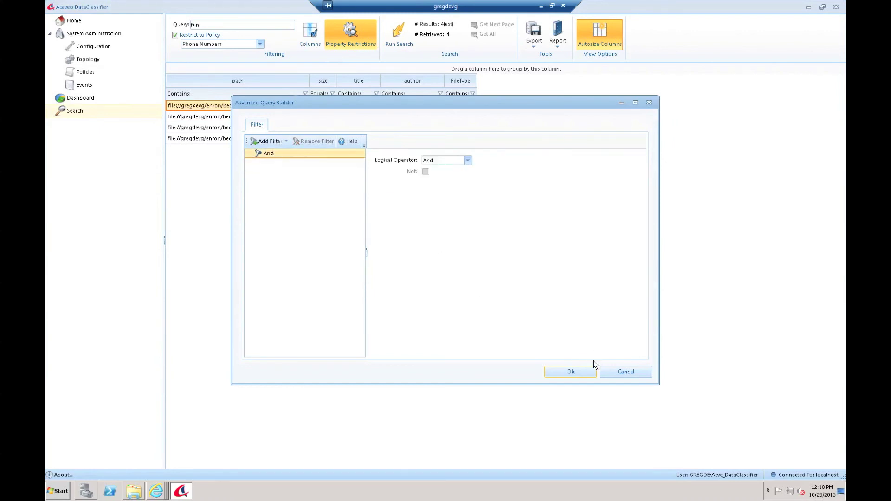
pyautogui.click(592, 375)
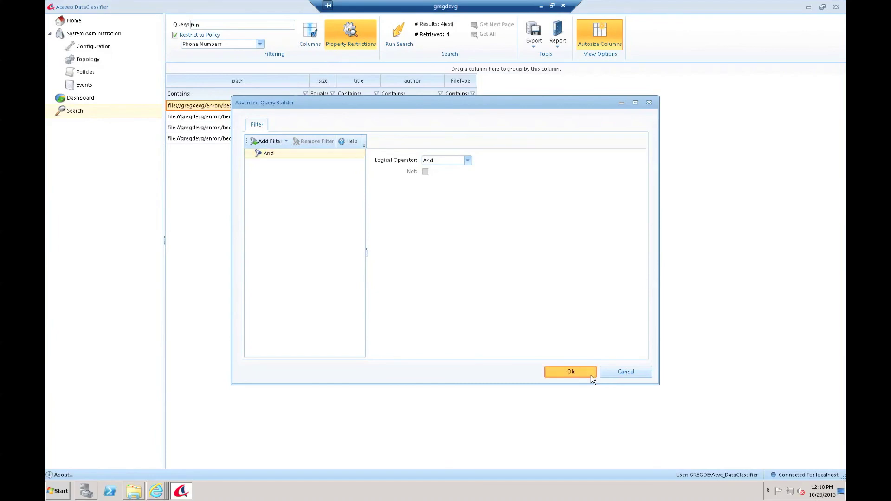
pyautogui.click(404, 39)
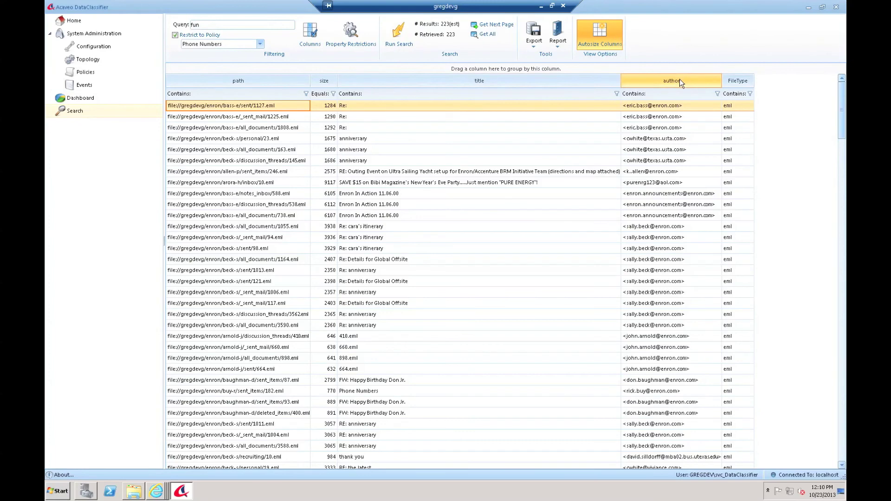
# Group the 223 results by author, then generate, review and close a grouped report of per-author item counts
pyautogui.moveTo(680, 81); pyautogui.dragTo(522, 74)
pyautogui.click(556, 46)
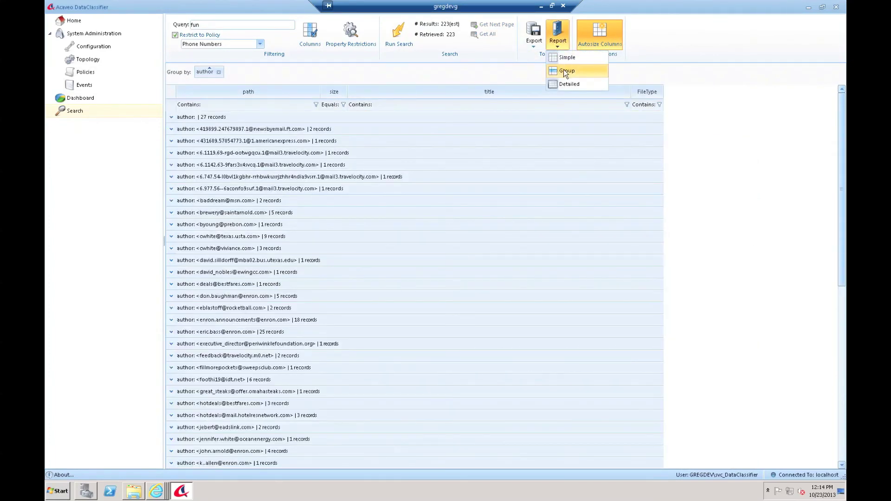
pyautogui.click(563, 69)
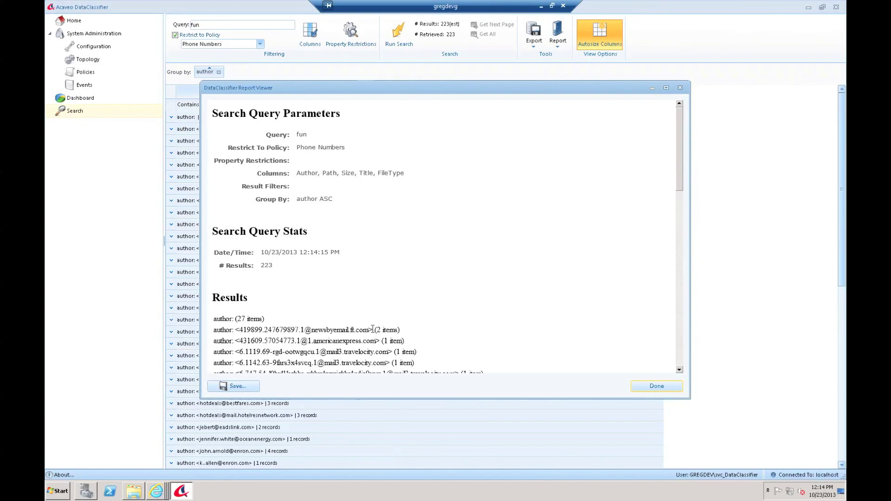
pyautogui.click(669, 388)
pyautogui.rightClick(458, 207)
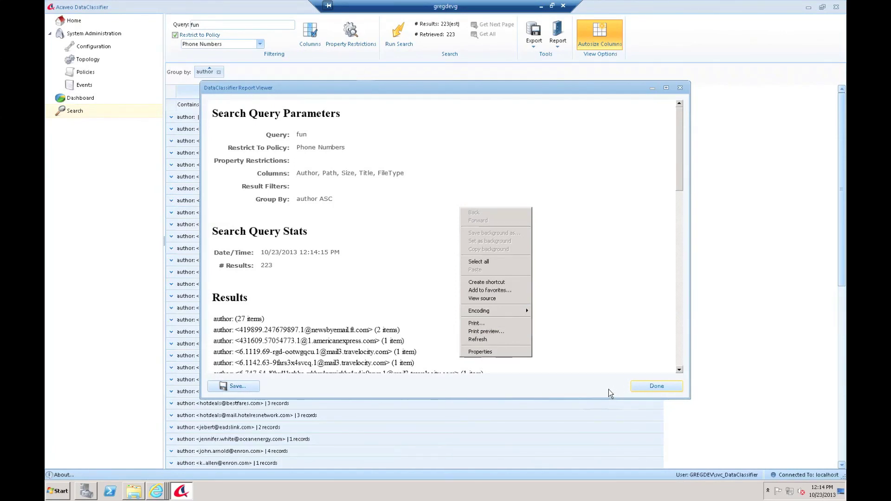
pyautogui.click(643, 385)
pyautogui.click(644, 386)
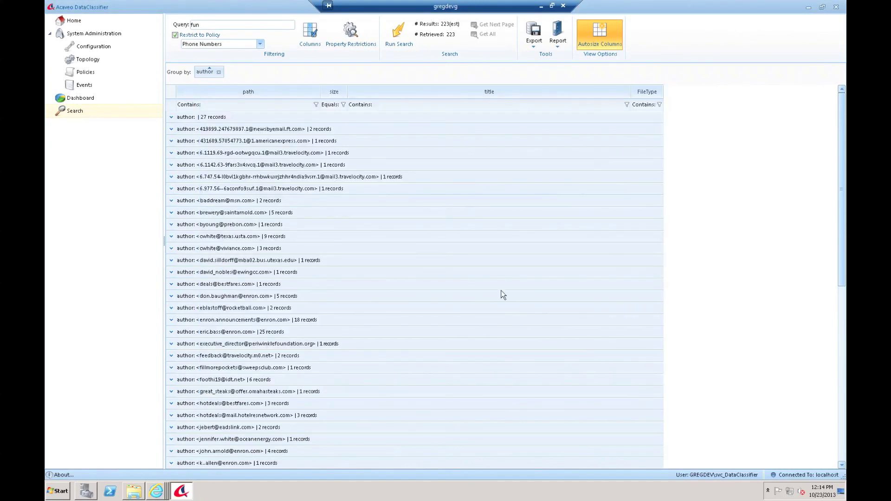